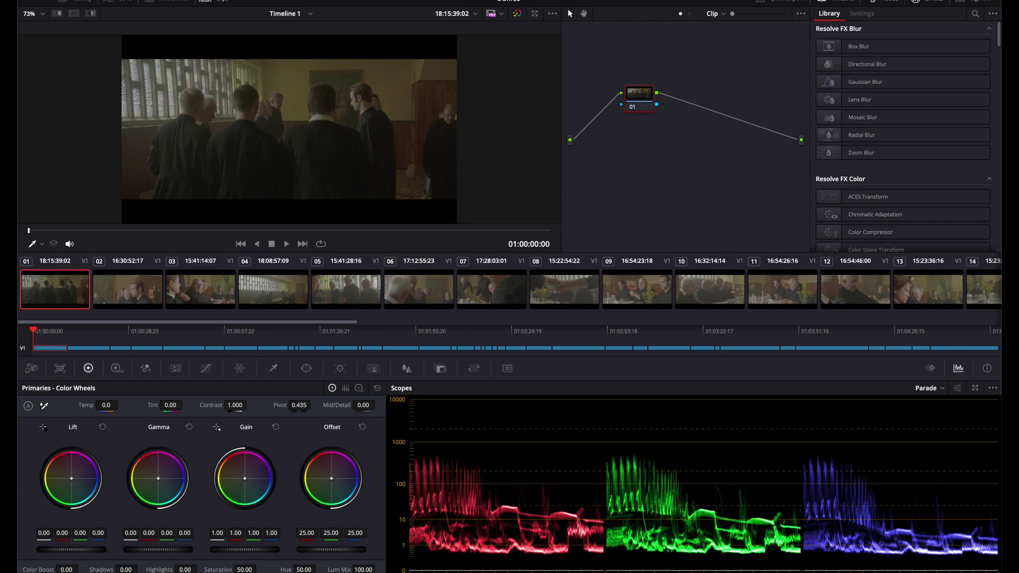
Load clip 02 into the Color page viewer to judge its haze.
left_click(142, 301)
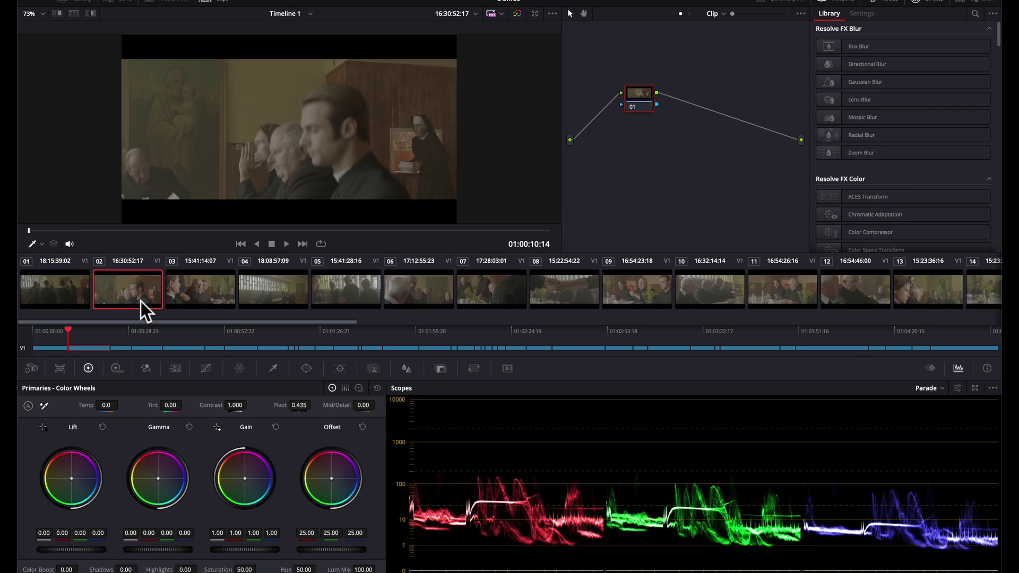
Step through clips 04 to 18, flipping between 17 and 18 to compare haze.
key("Down")
key("Down")
key("Down")
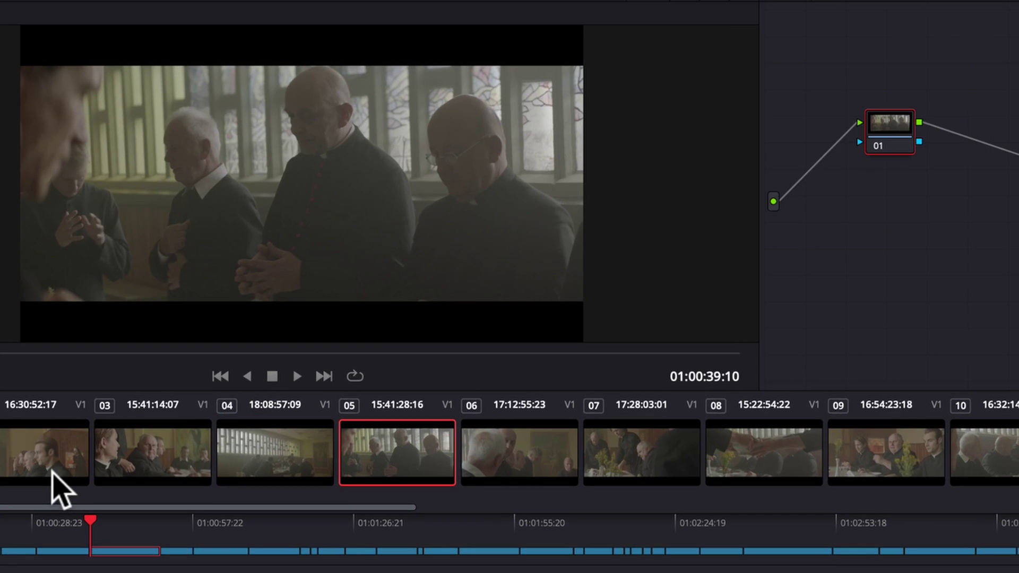
key("Up")
key("Up")
key("Up")
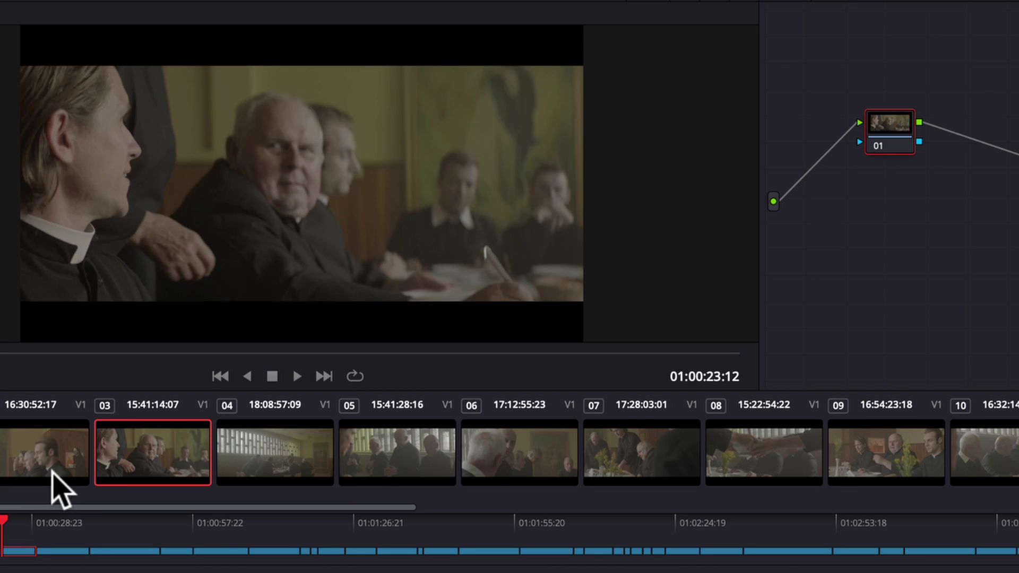
key("Down")
key("Down")
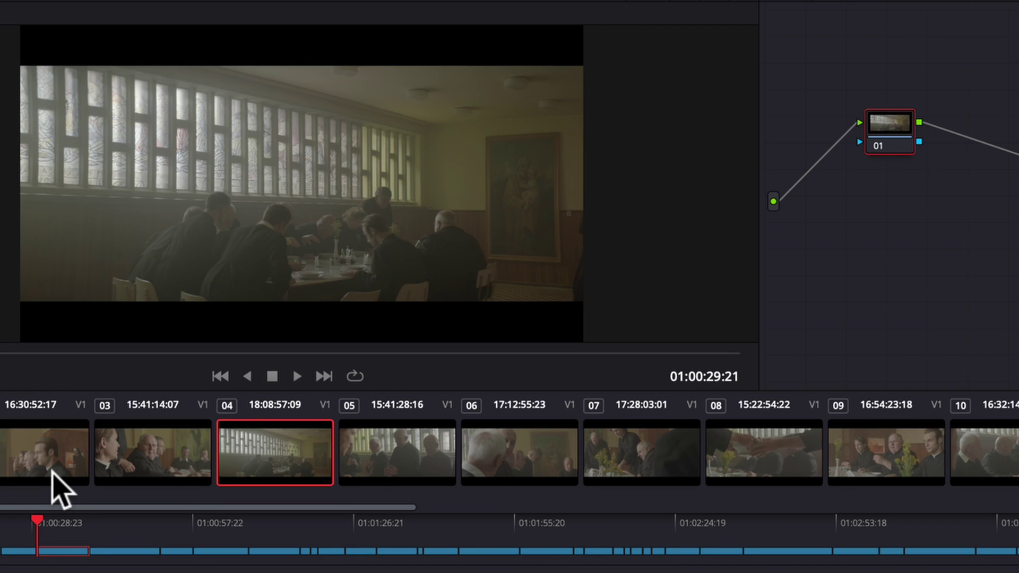
key("Down")
key("Down")
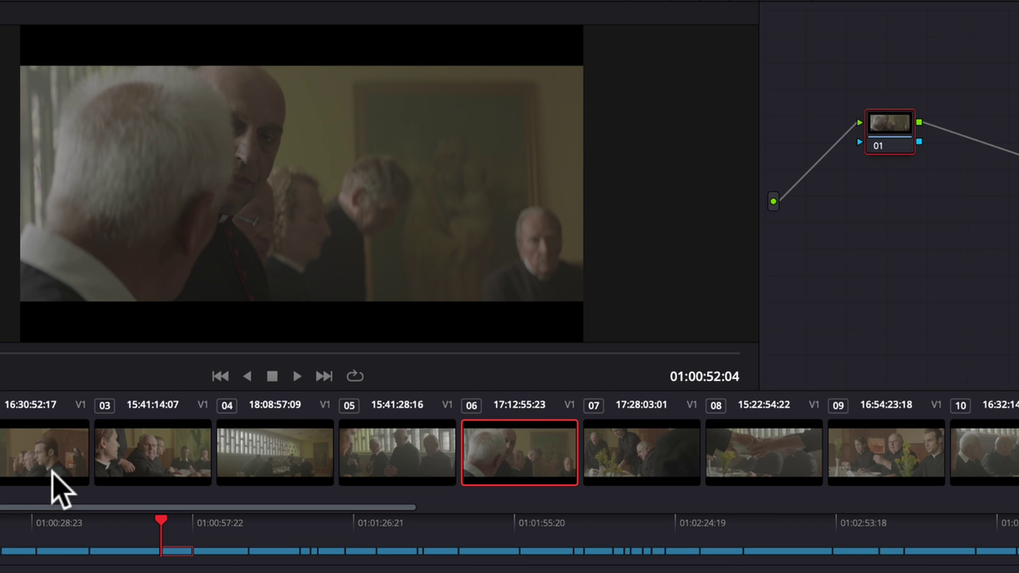
key("Down")
key("Down")
key("Down")
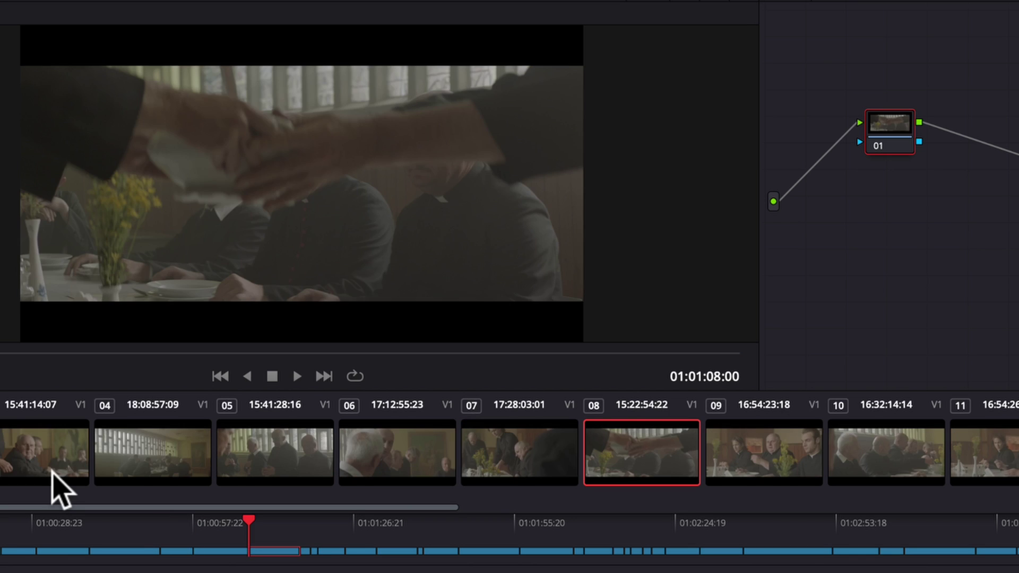
key("Down")
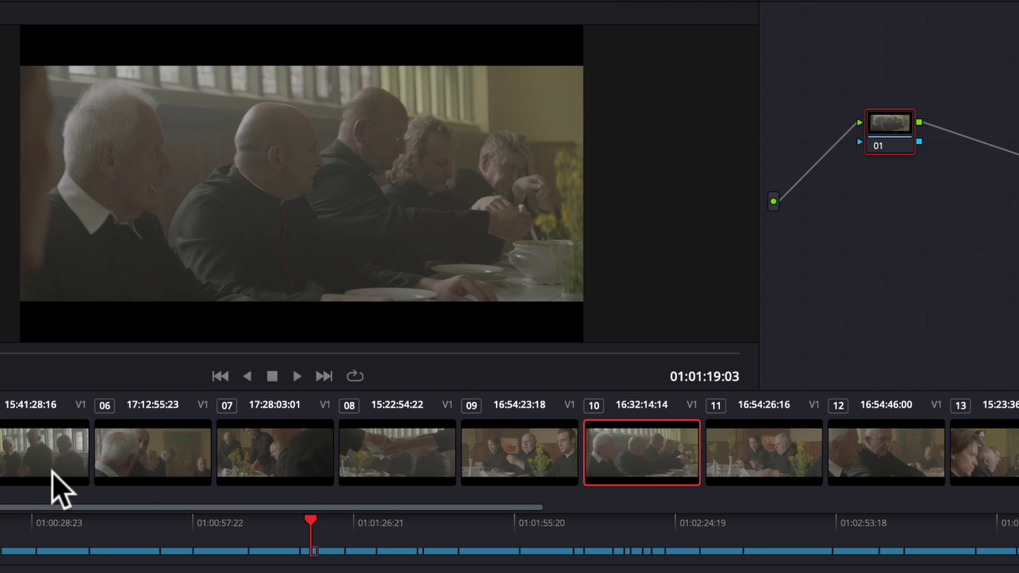
key("Down")
key("Down")
key("Down")
key("Down")
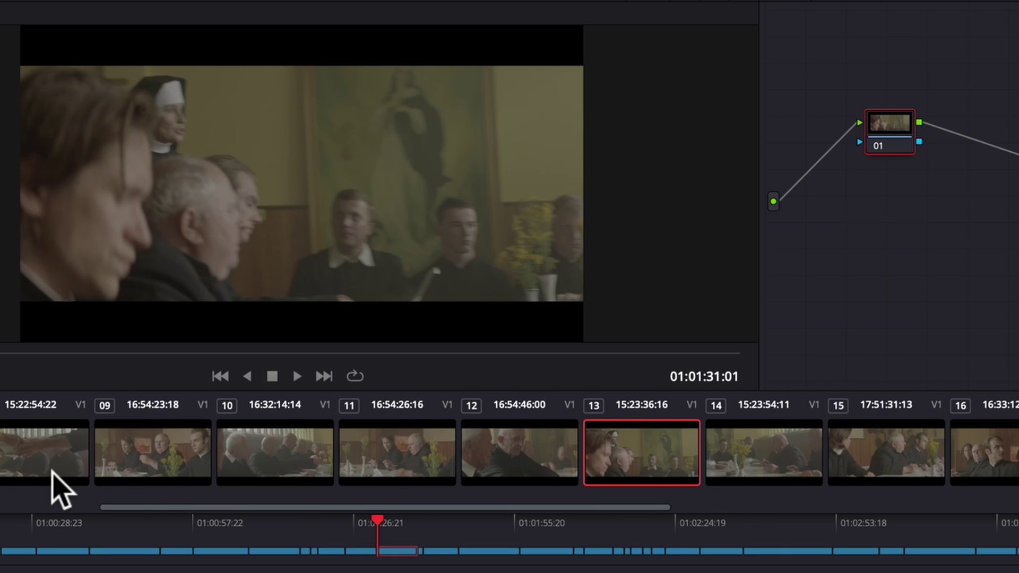
key("Down")
key("Down")
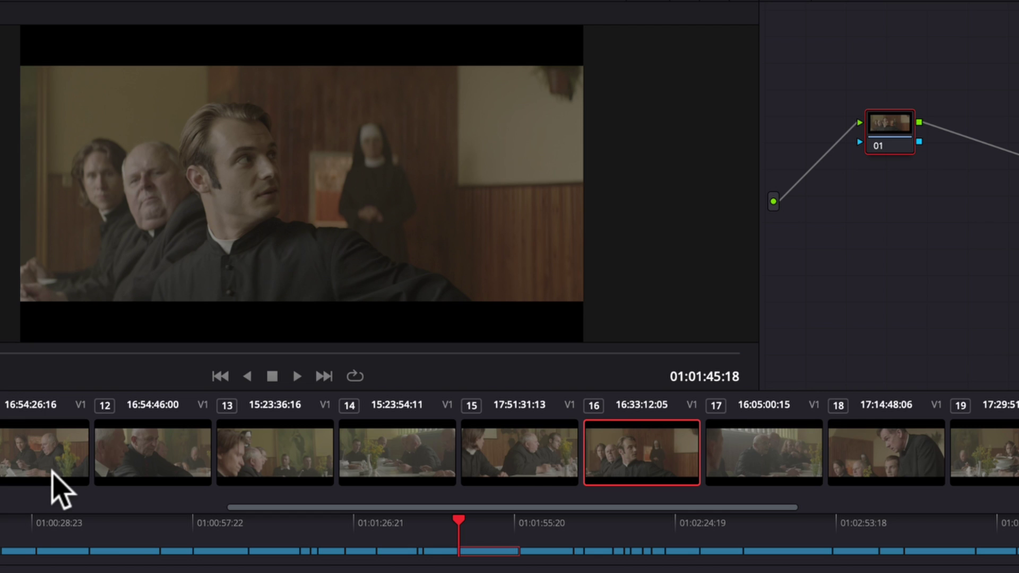
key("Down")
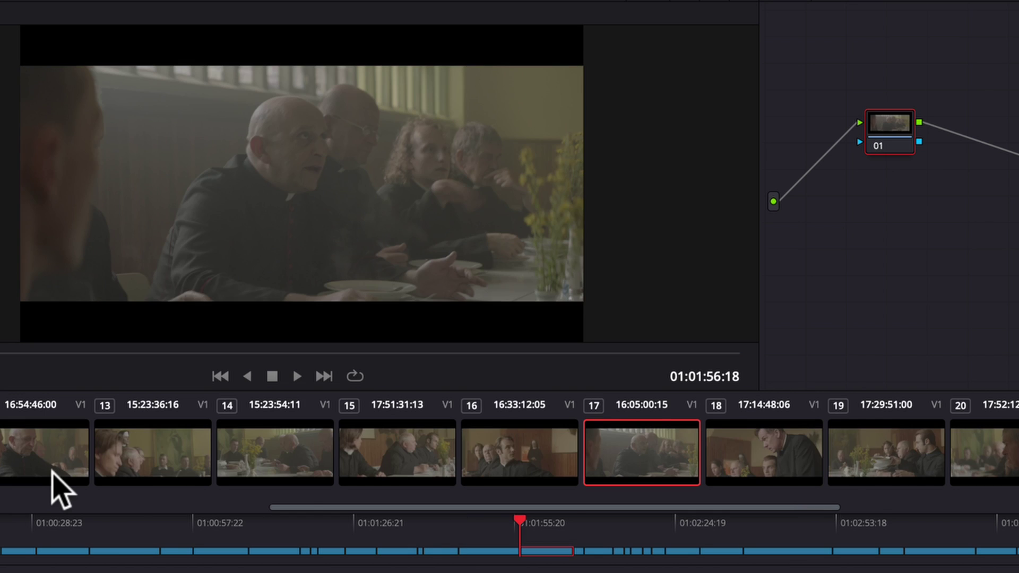
key("Down")
key("Up")
key("Down")
key("Up")
key("Down")
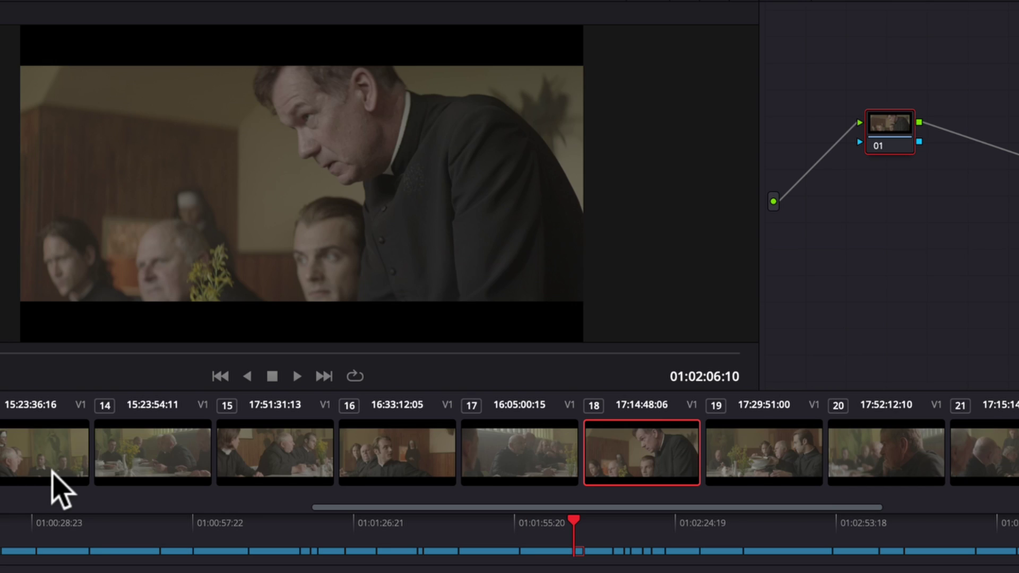
Continue through clips 20 to 36, then step back to clip 28.
key("Down")
key("Down")
key("Down")
key("Down")
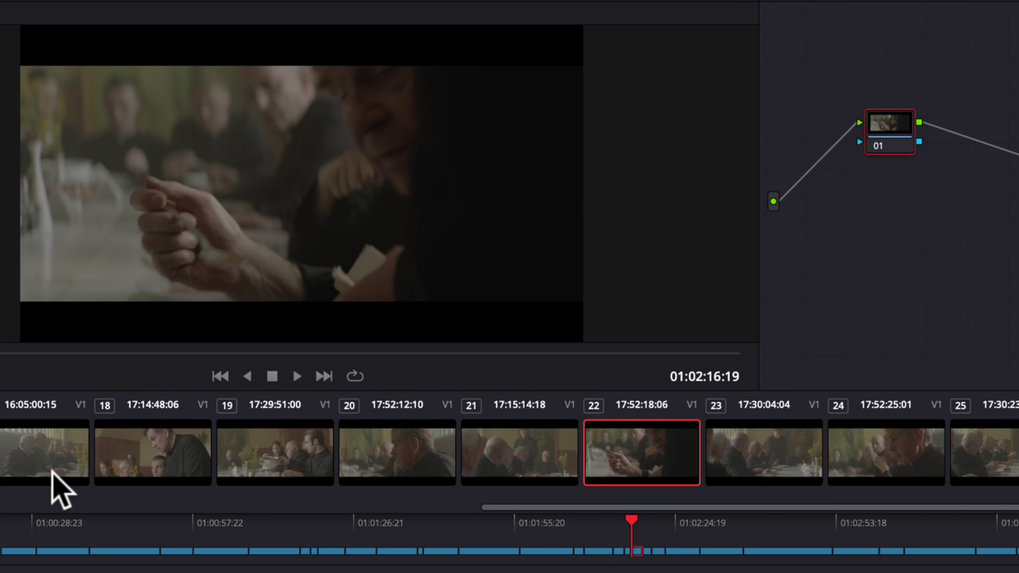
key("Down")
key("Down")
key("Down")
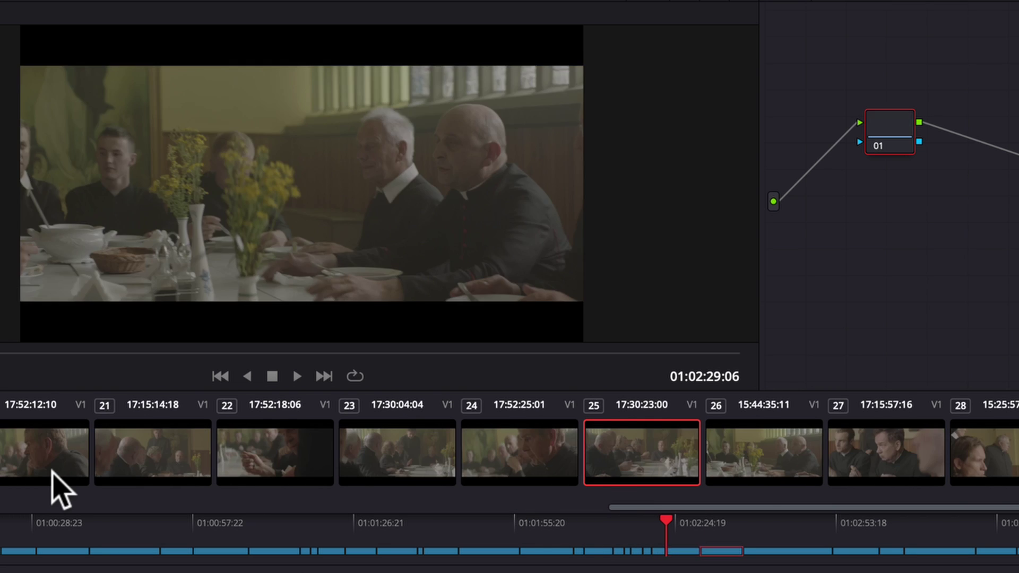
key("Down")
key("Down")
key("Down")
key("Down")
key("Down")
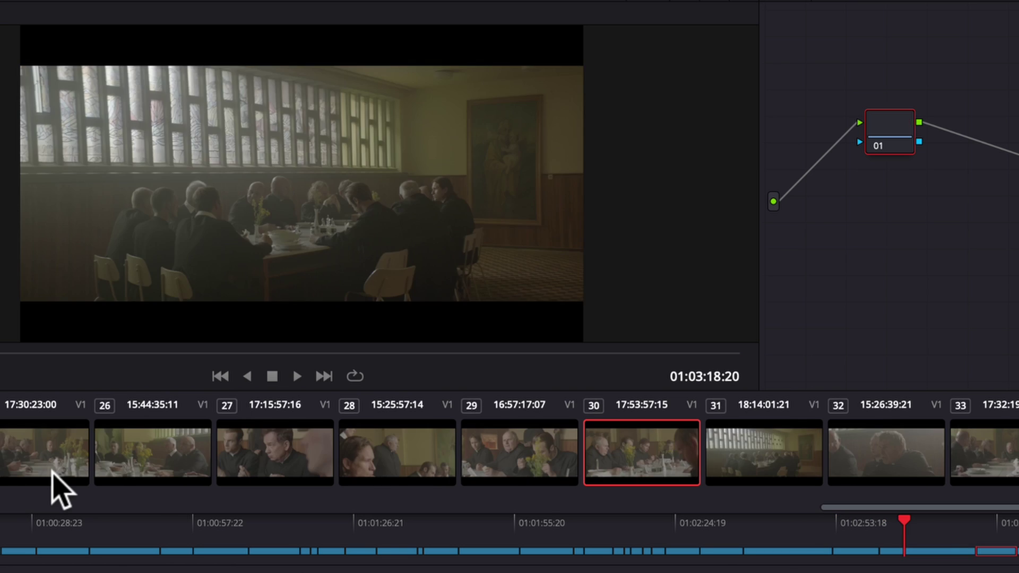
key("Down")
key("Down")
key("Down")
key("Up")
key("Up")
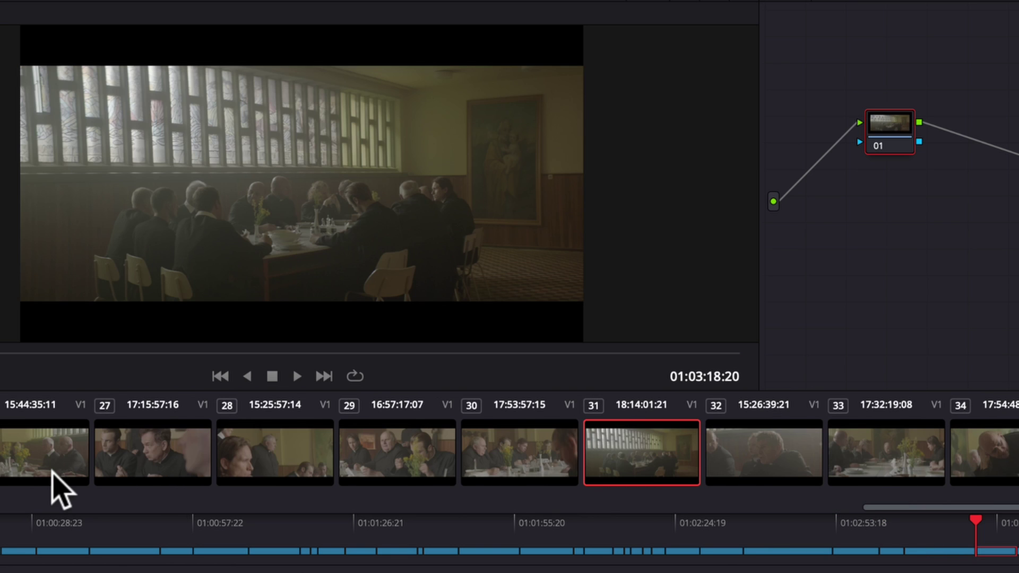
key("Down")
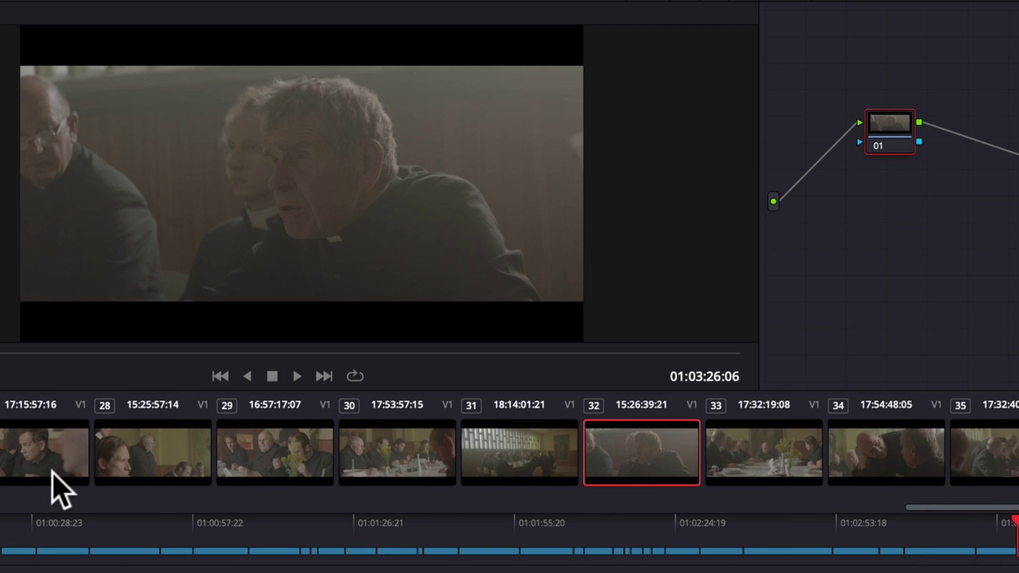
key("Down")
key("Down")
key("Down")
key("Down")
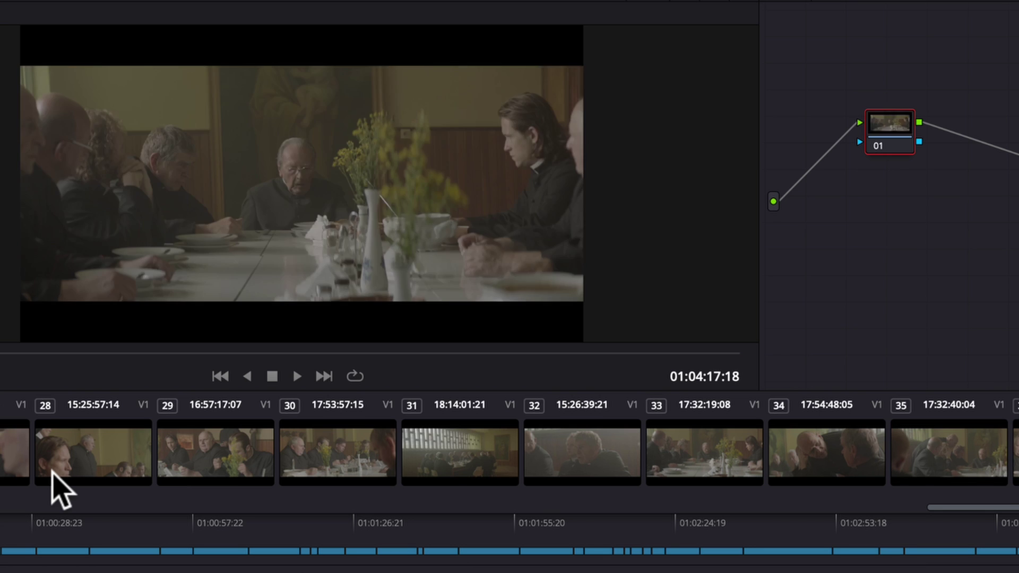
key("Down")
key("Up")
key("Up")
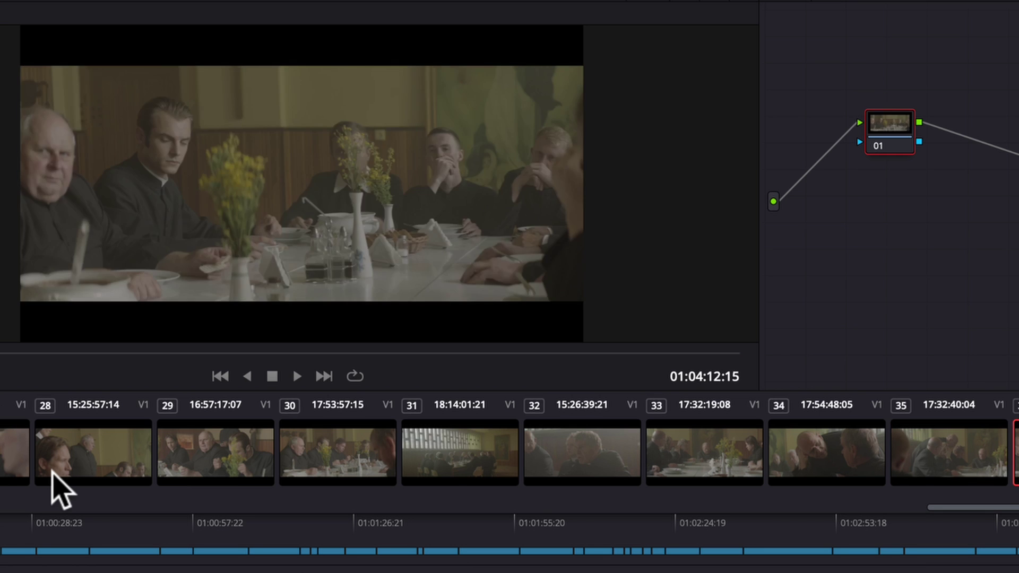
key("Up")
key("Up")
key("Up")
key("Up")
key("Up")
key("Up")
key("Up")
key("Up")
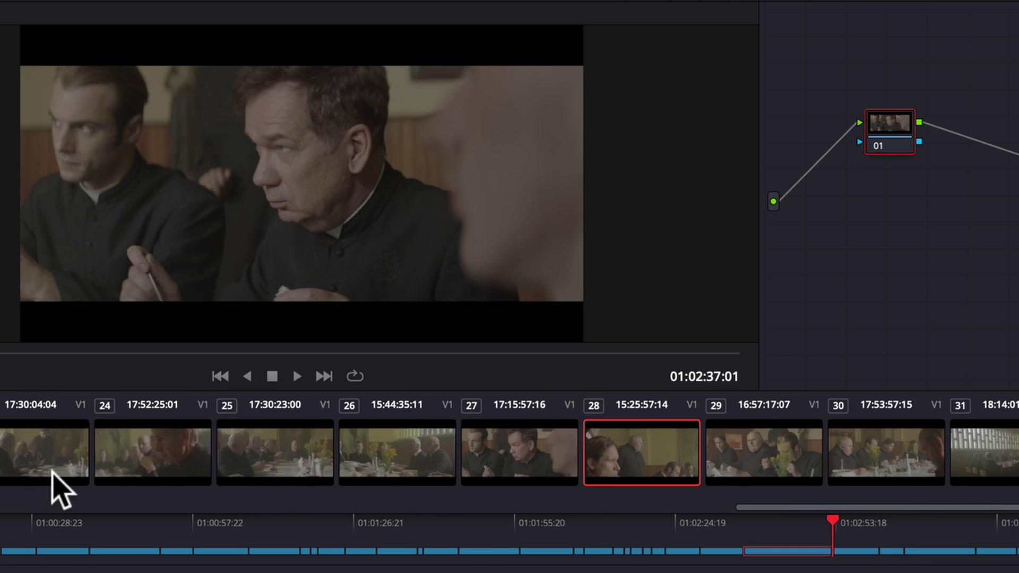
key("Up")
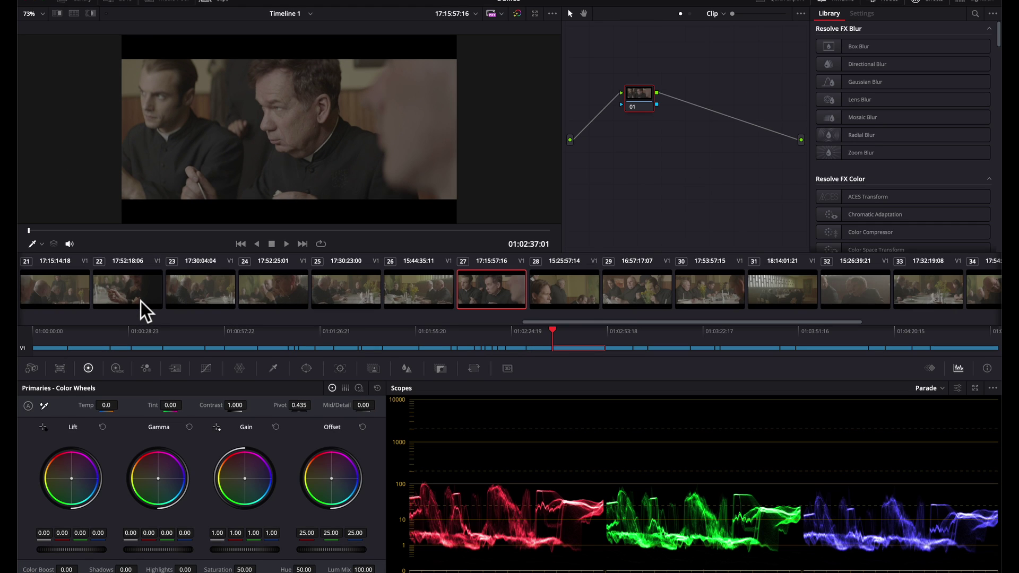
Switch to Colourlab AI and fetch the Resolve timeline's lunch-scene dailies into the scene strip.
key("super+Tab")
key("super+Tab")
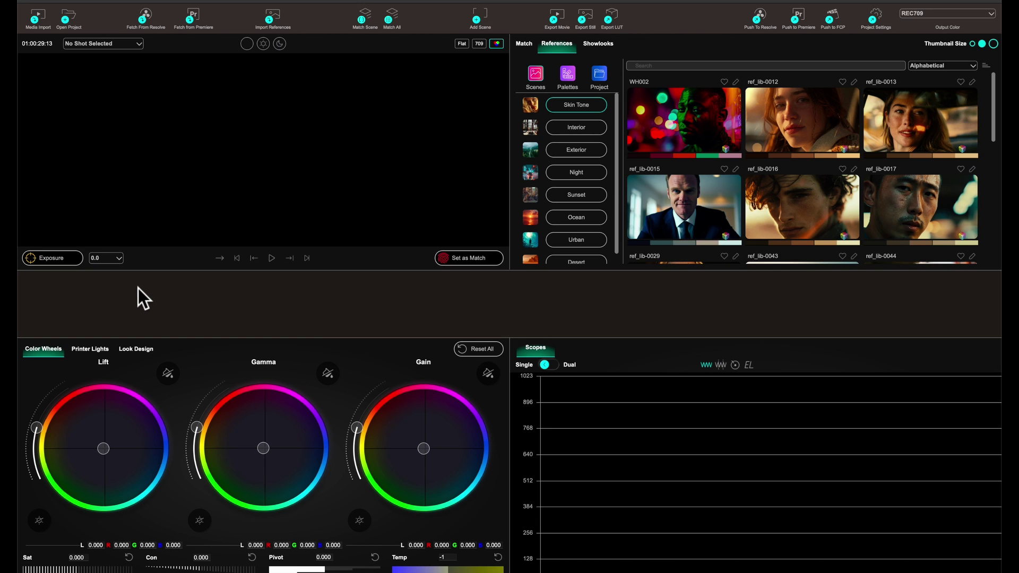
mouse_move(265, 227)
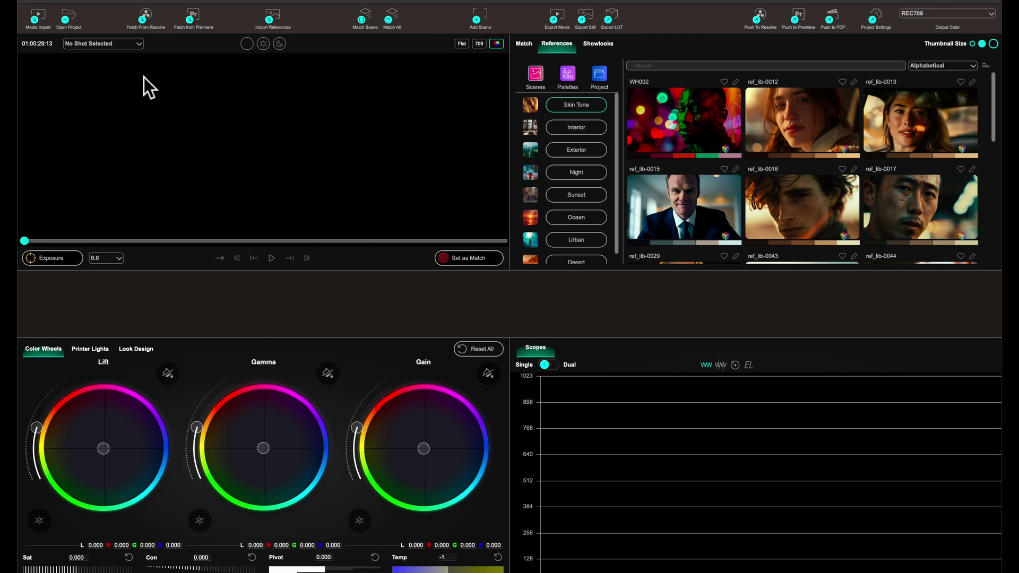
left_click(147, 14)
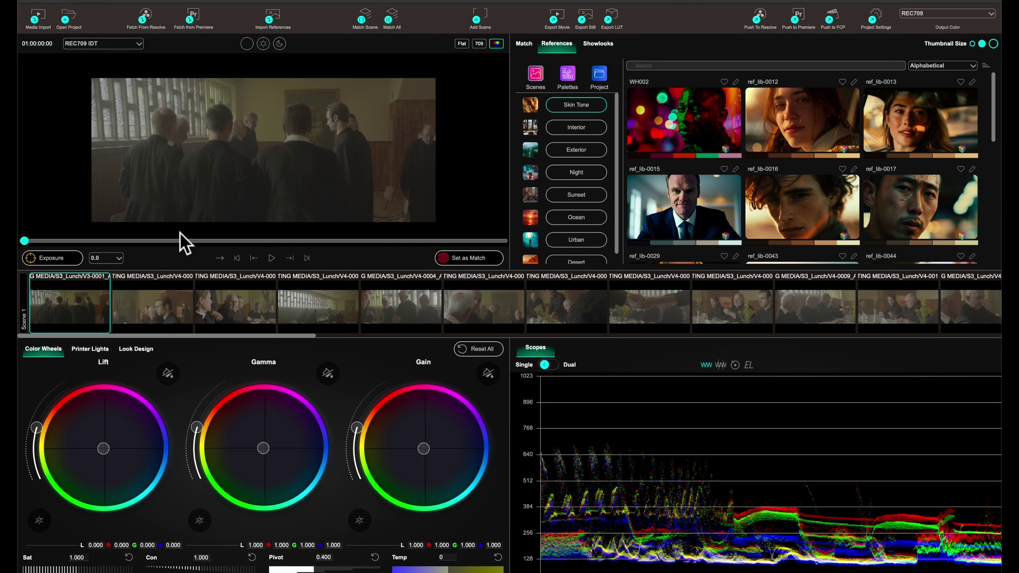
Select all clips in the scene and set their input colour space to ARRI LOG-C.
right_click(65, 307)
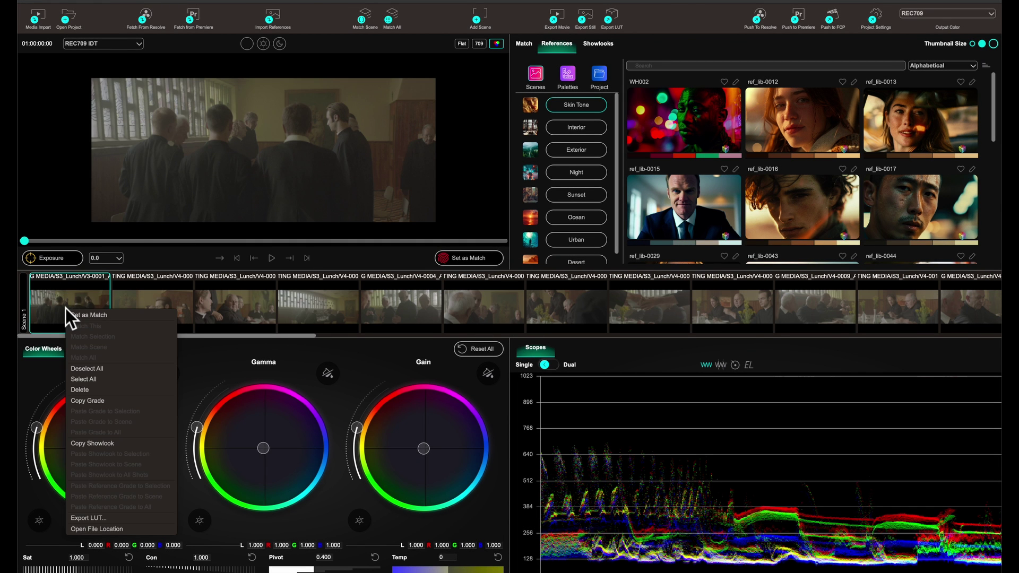
left_click(100, 380)
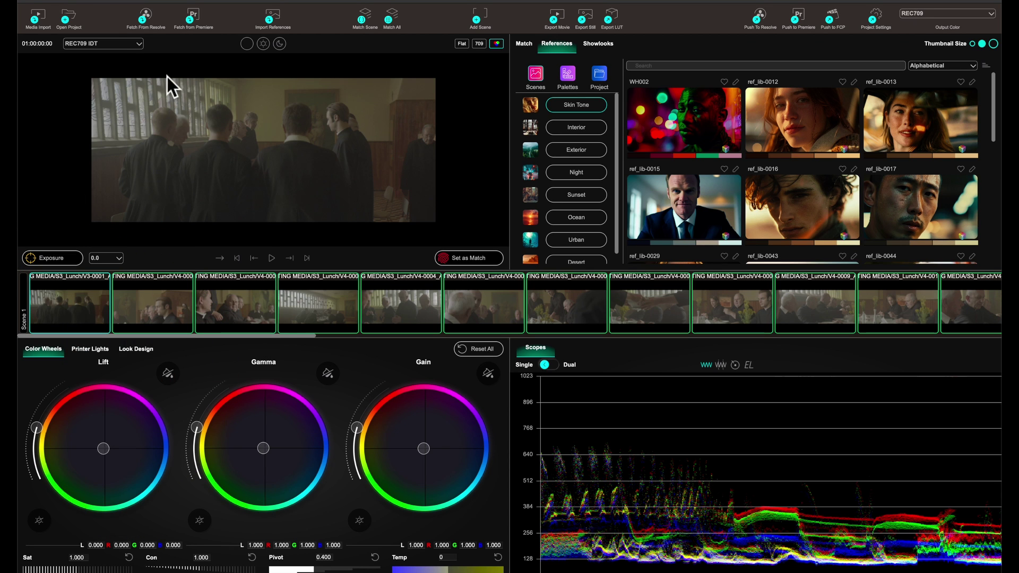
left_click(118, 42)
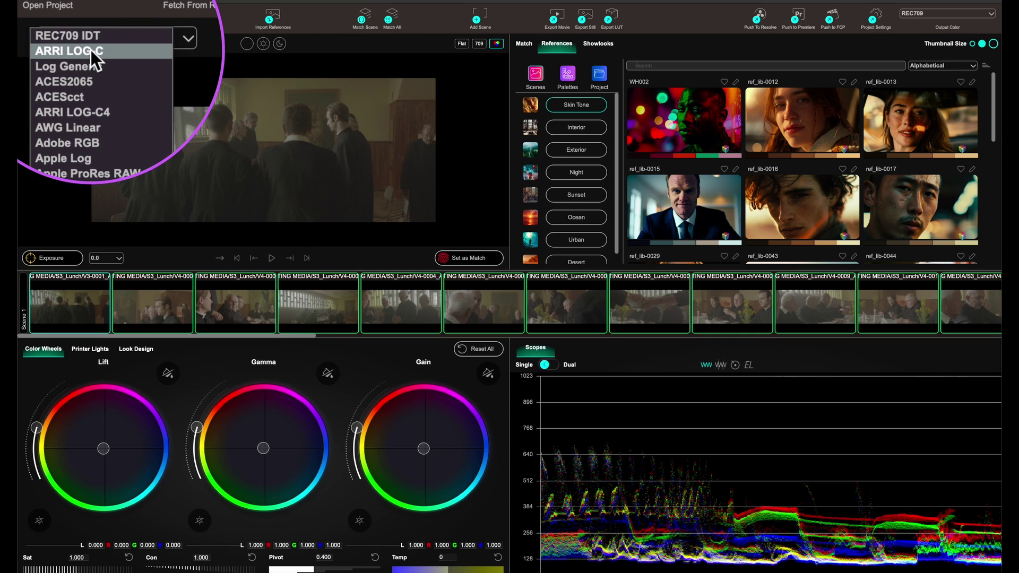
left_click(93, 51)
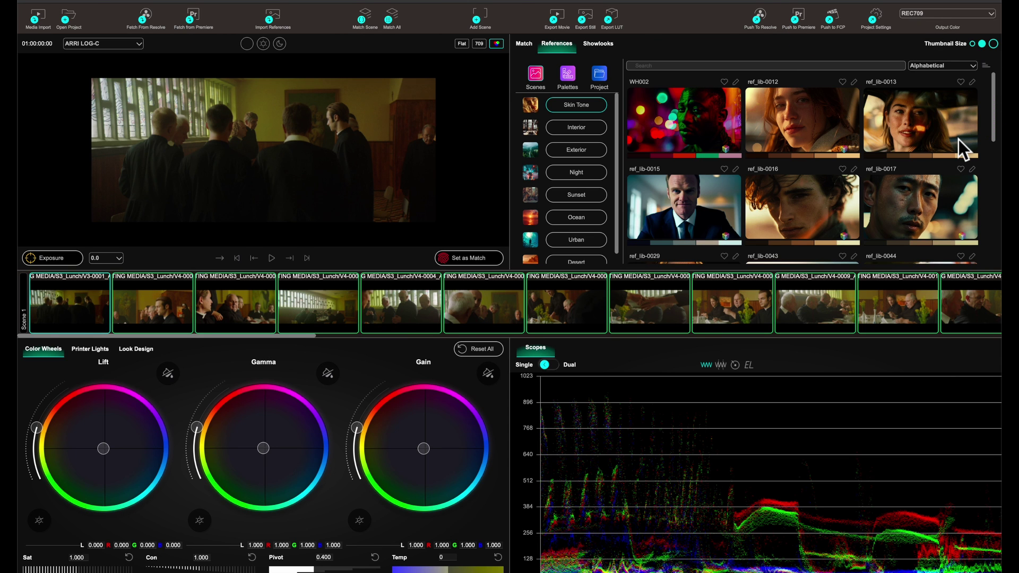
Select clip 9, the three priests at lunch, and look through the Showlooks library.
left_click(661, 316)
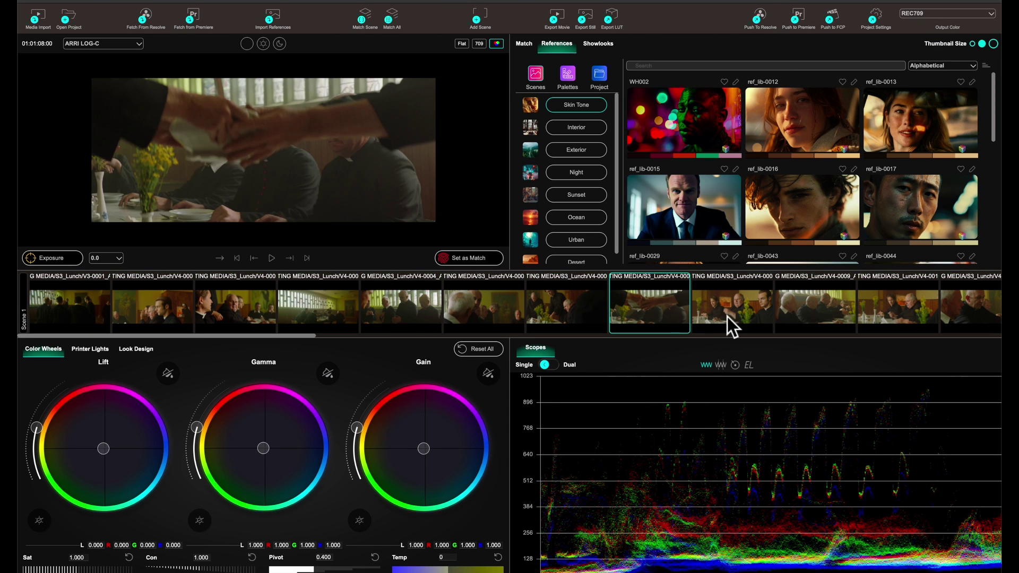
left_click(737, 316)
mouse_move(374, 208)
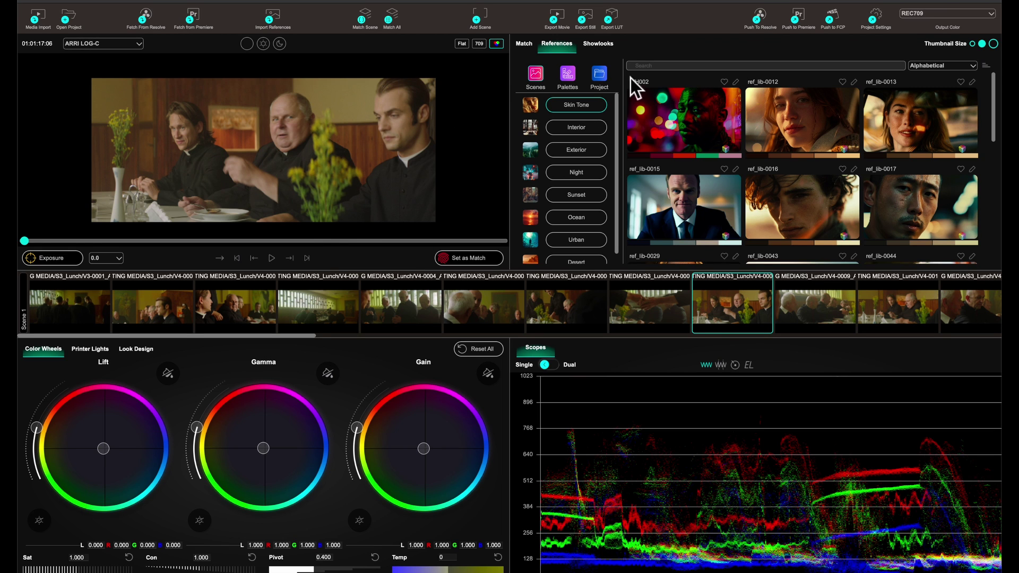
left_click(611, 43)
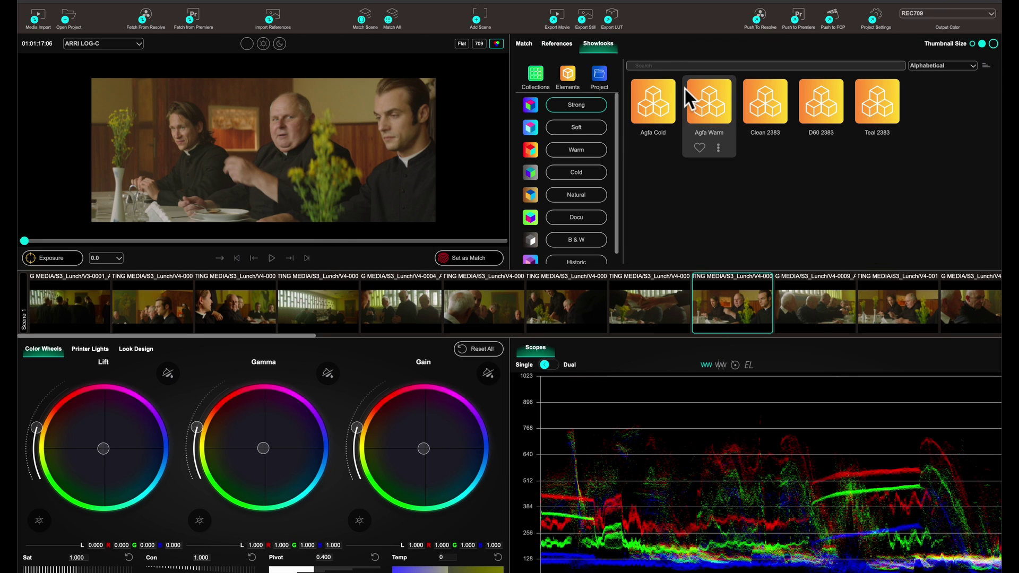
scroll(613, 163, "down", 1)
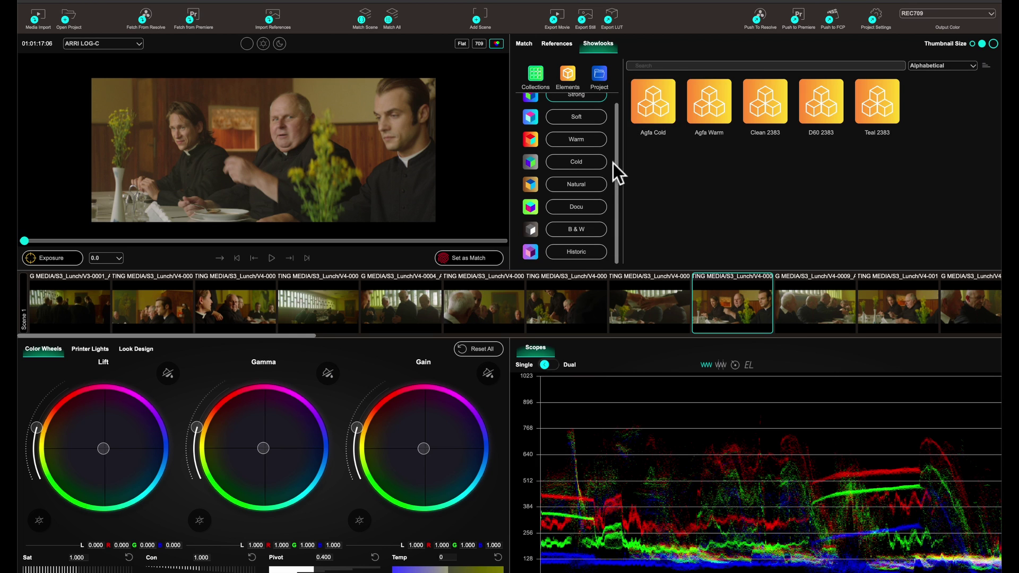
Browse reference images filtered by interior, night, sunset, ocean, urban and red palette.
left_click(522, 44)
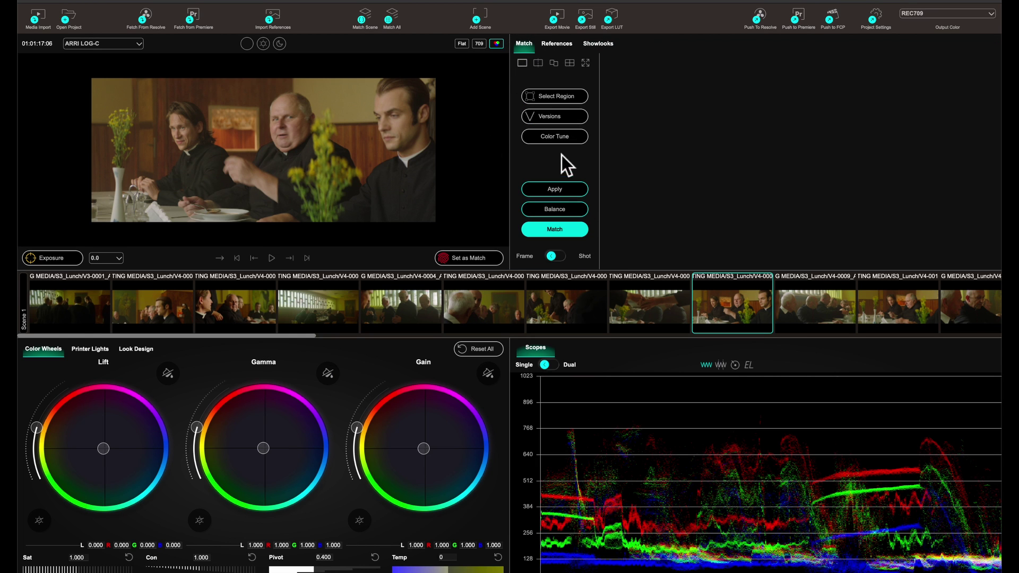
left_click(556, 45)
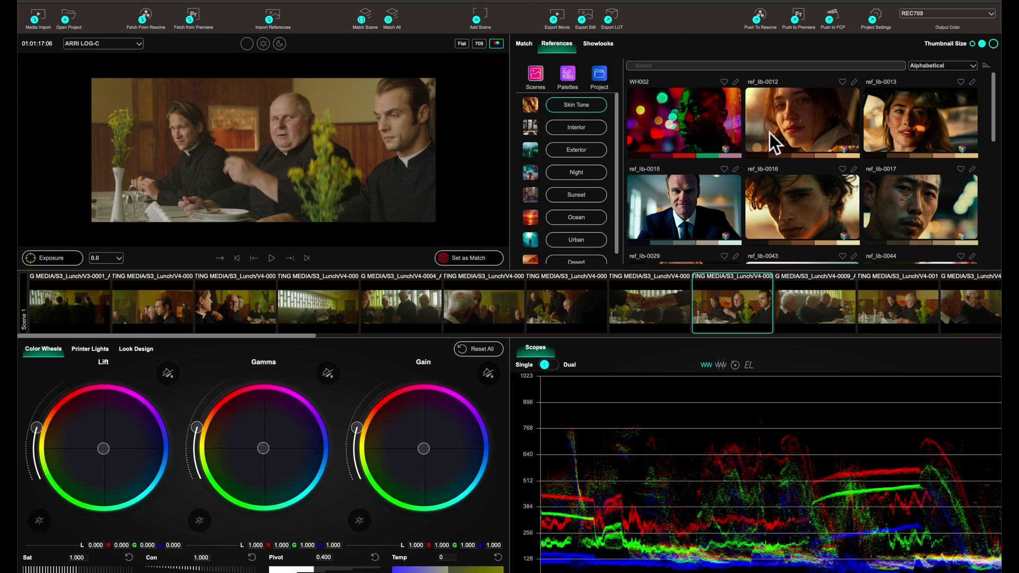
left_click(589, 129)
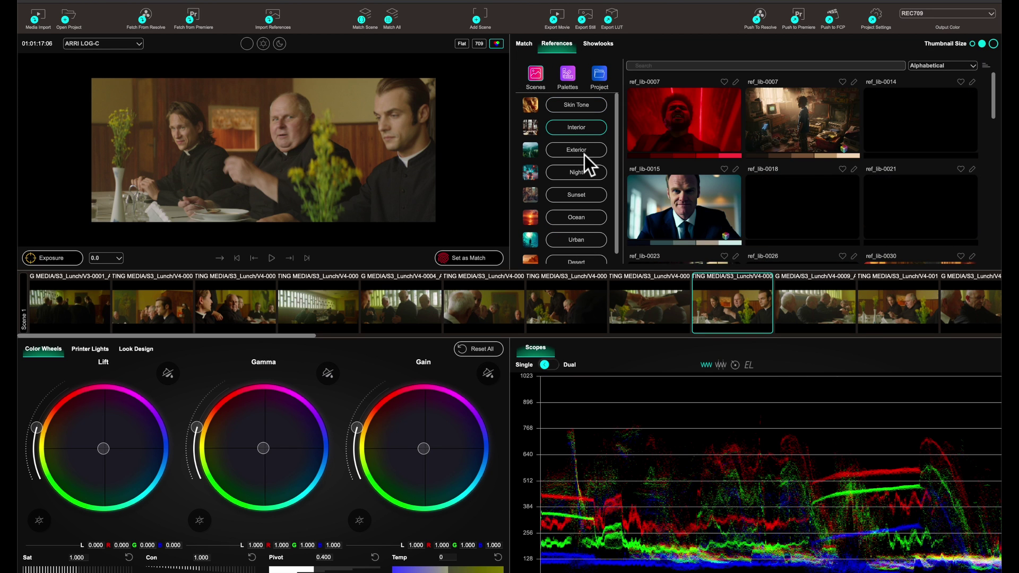
left_click(577, 171)
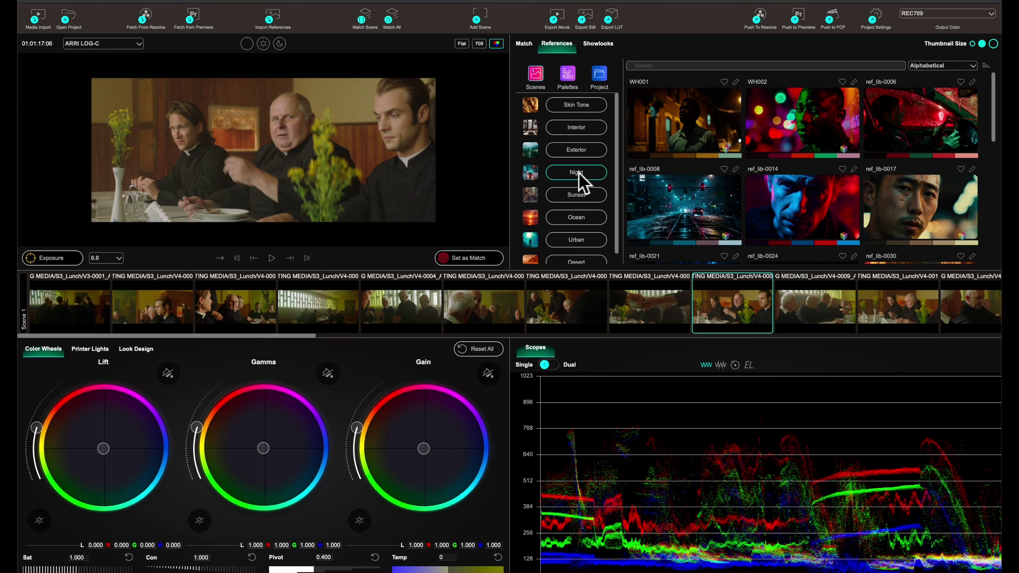
left_click(578, 192)
left_click(581, 216)
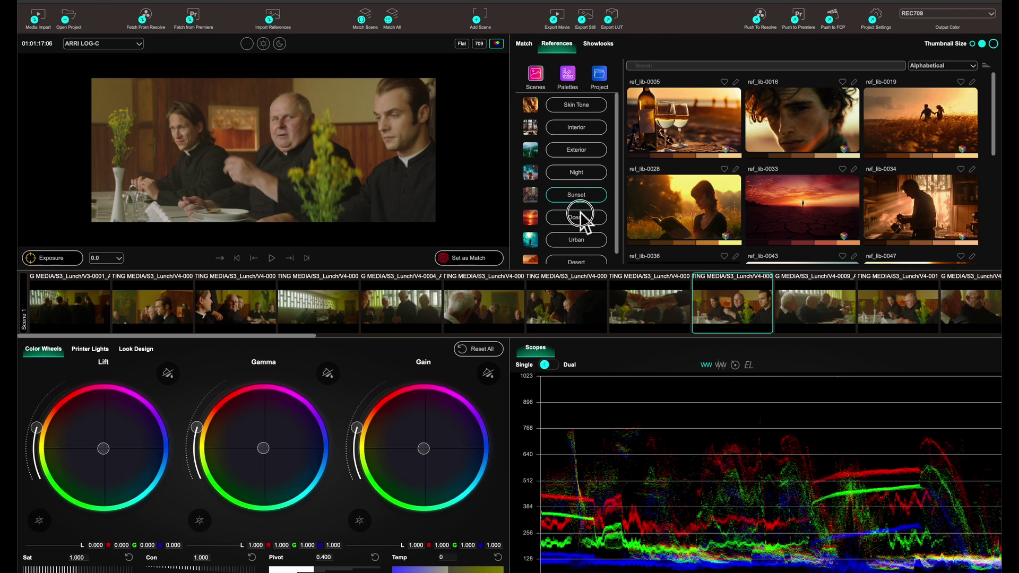
left_click(576, 240)
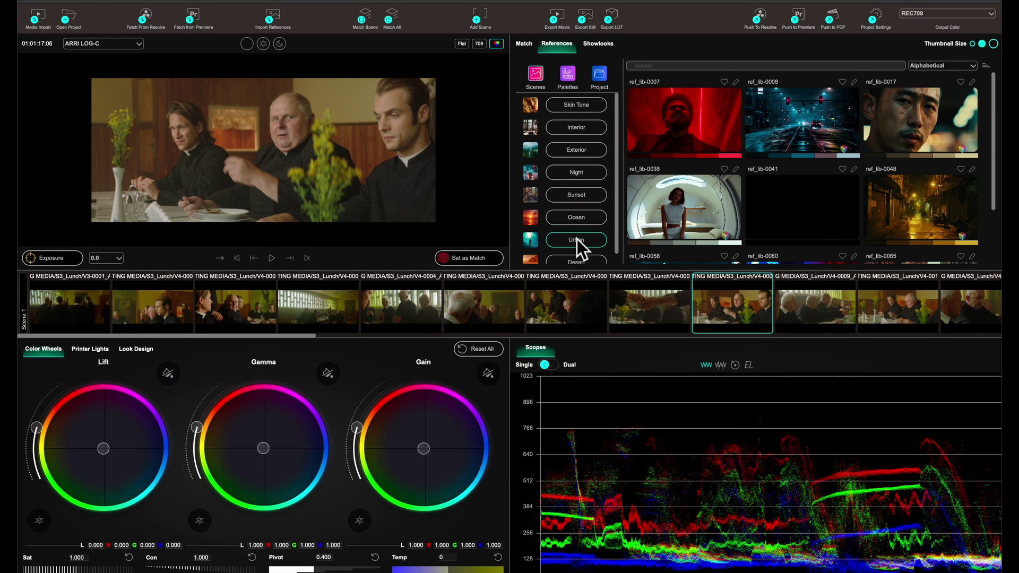
left_click(574, 77)
left_click(591, 106)
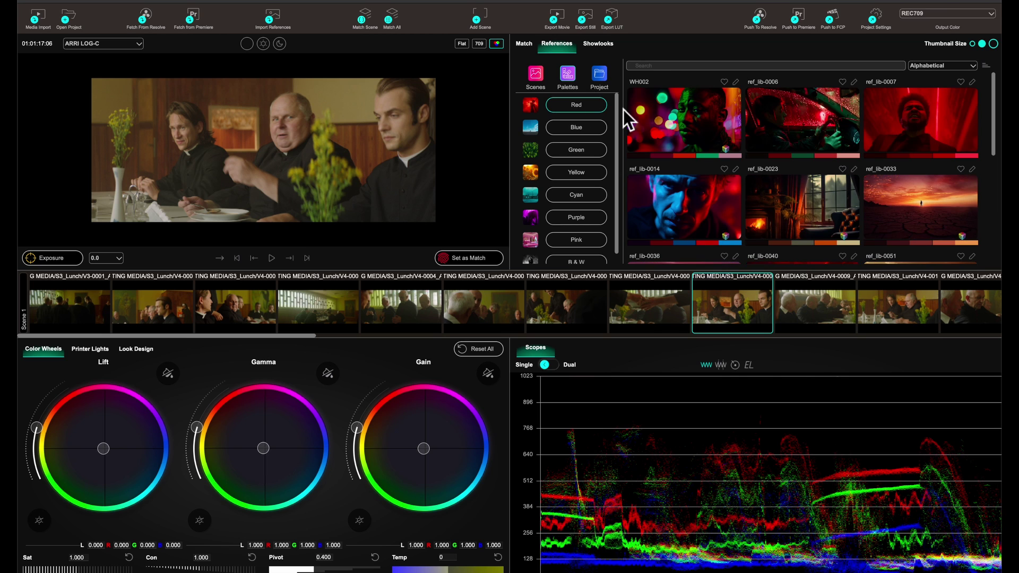
Apply the Agfa Warm show look to the lunch shot.
left_click(598, 45)
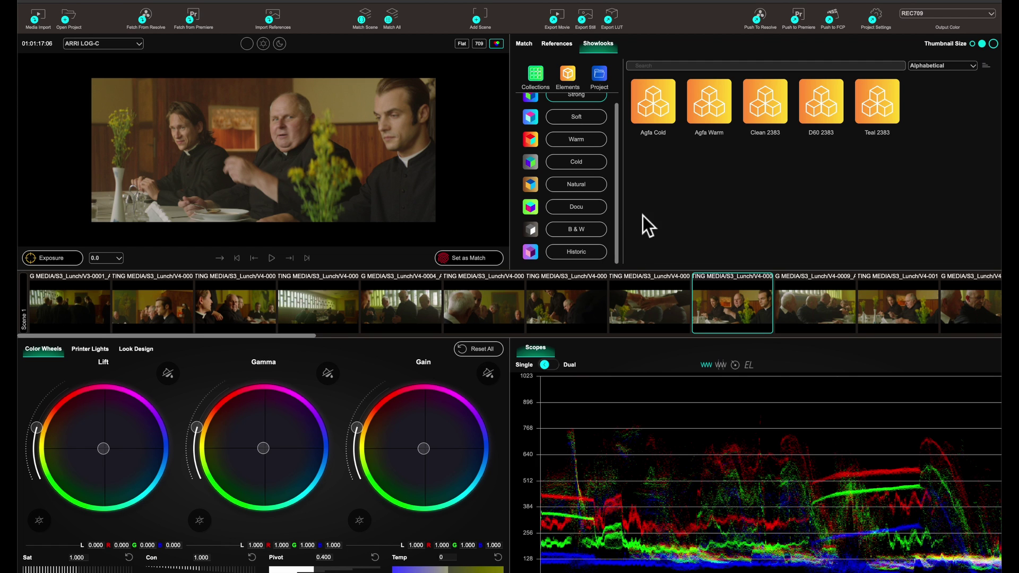
mouse_move(691, 139)
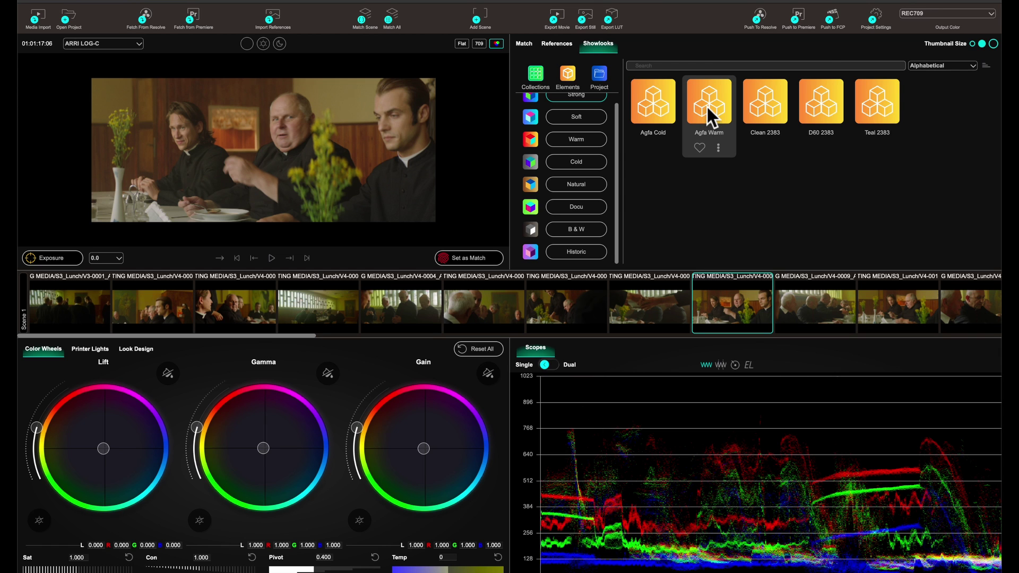
left_click(708, 113)
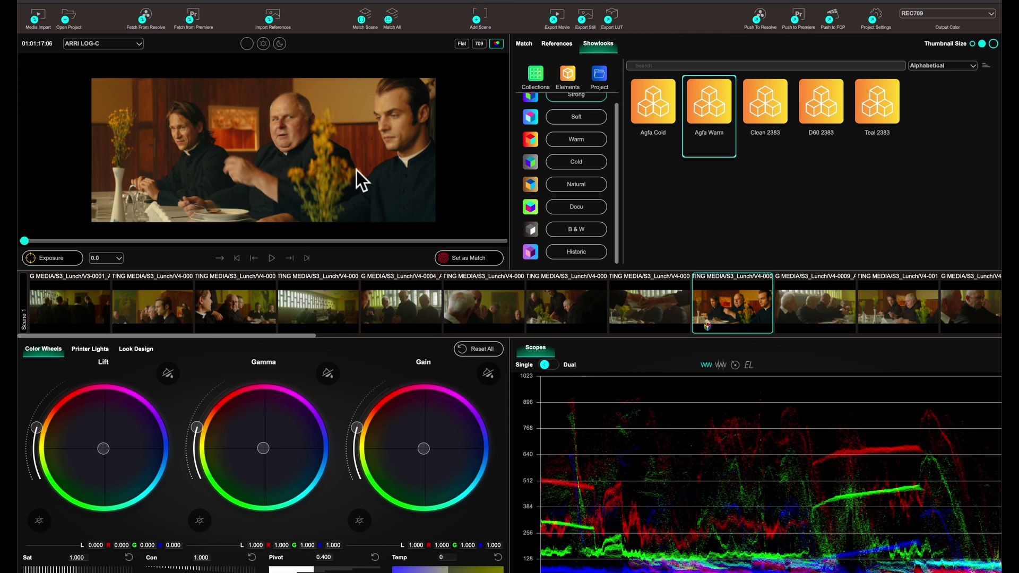
Check exposure in false colour, set the warm shot as match reference, and Match All.
left_click(750, 364)
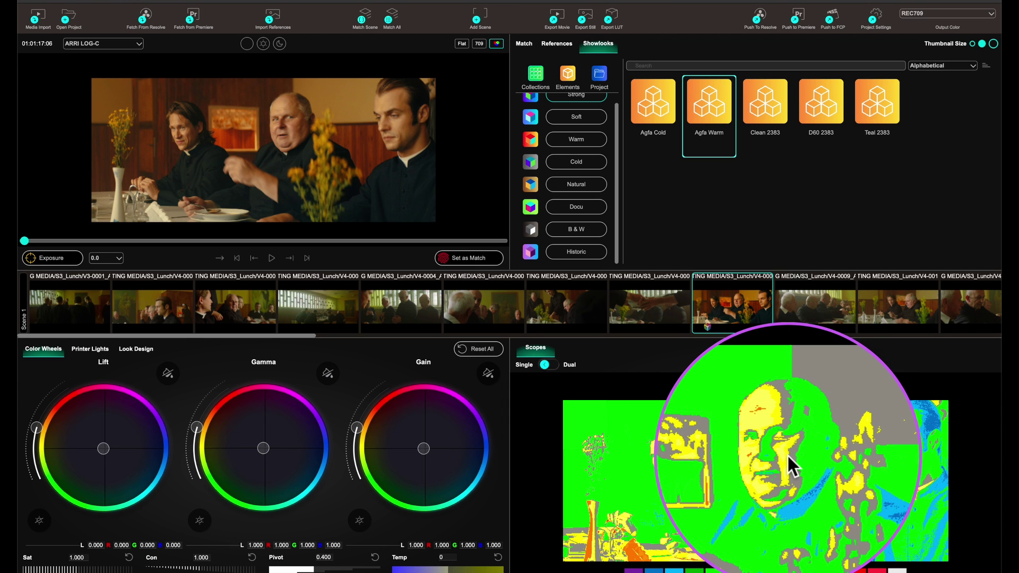
left_click(788, 454)
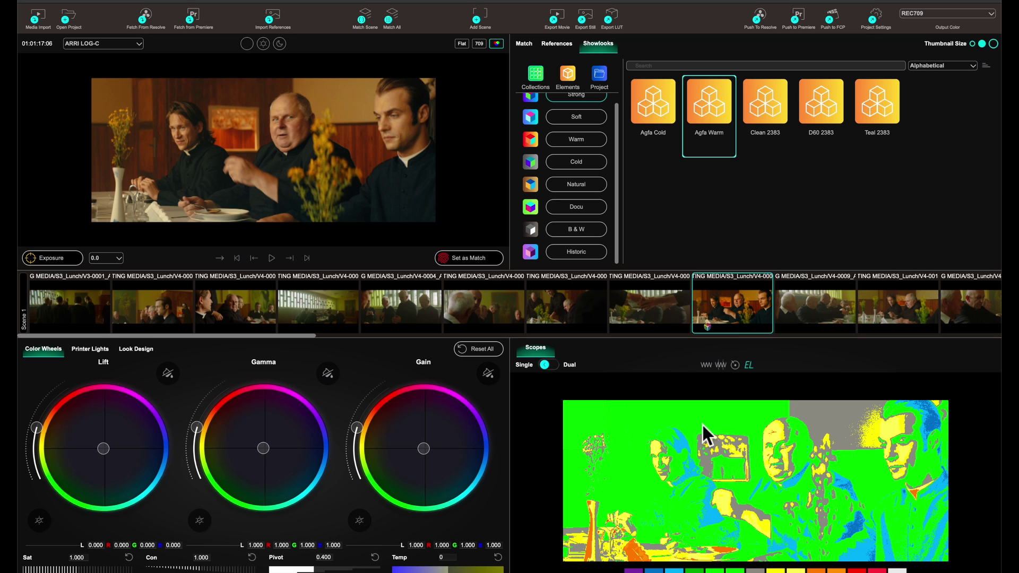
left_click(474, 259)
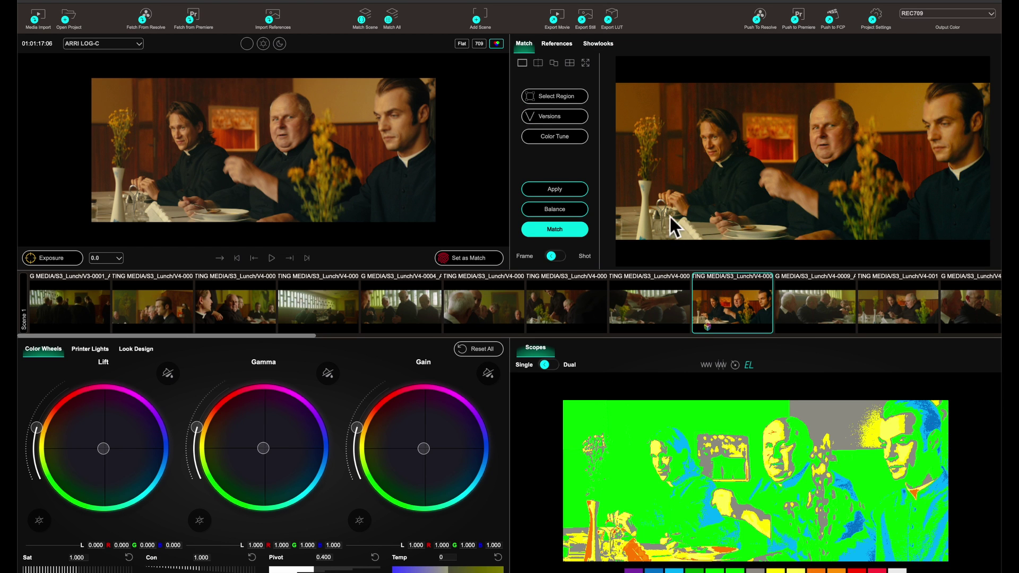
left_click(392, 17)
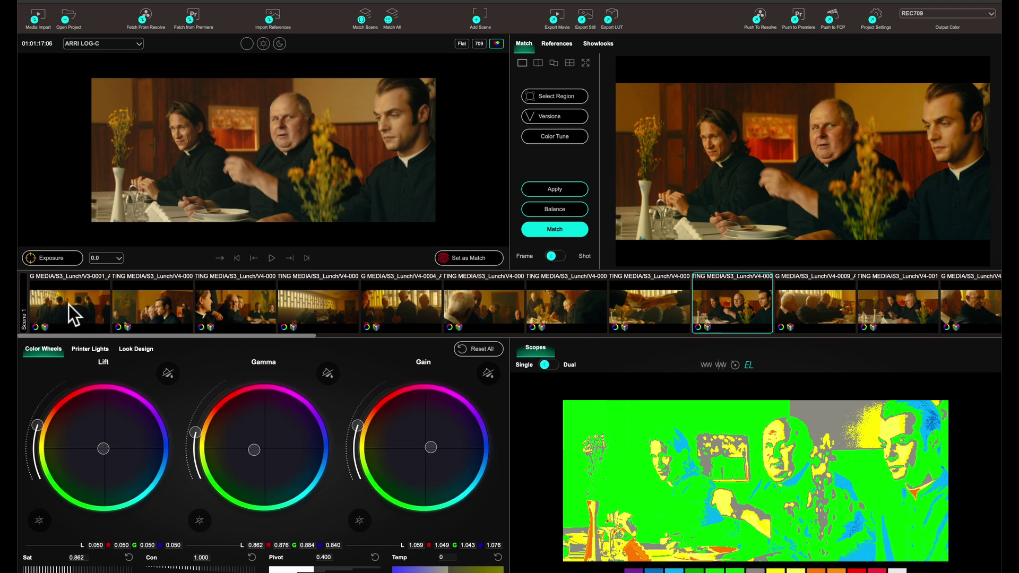
Review the first five matched clips, toggling the ungraded 709 view for comparison.
left_click(69, 305)
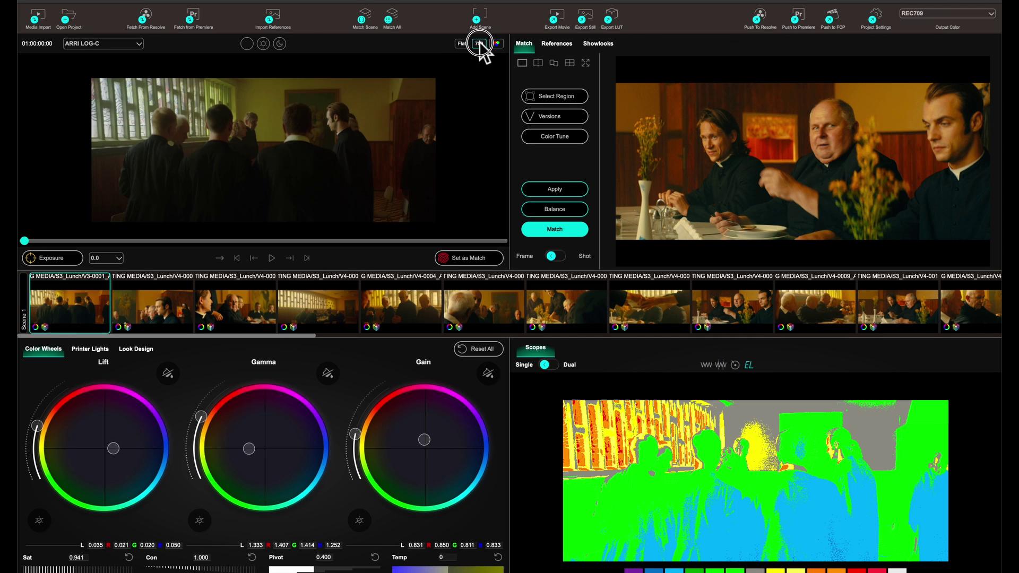
left_click(138, 314)
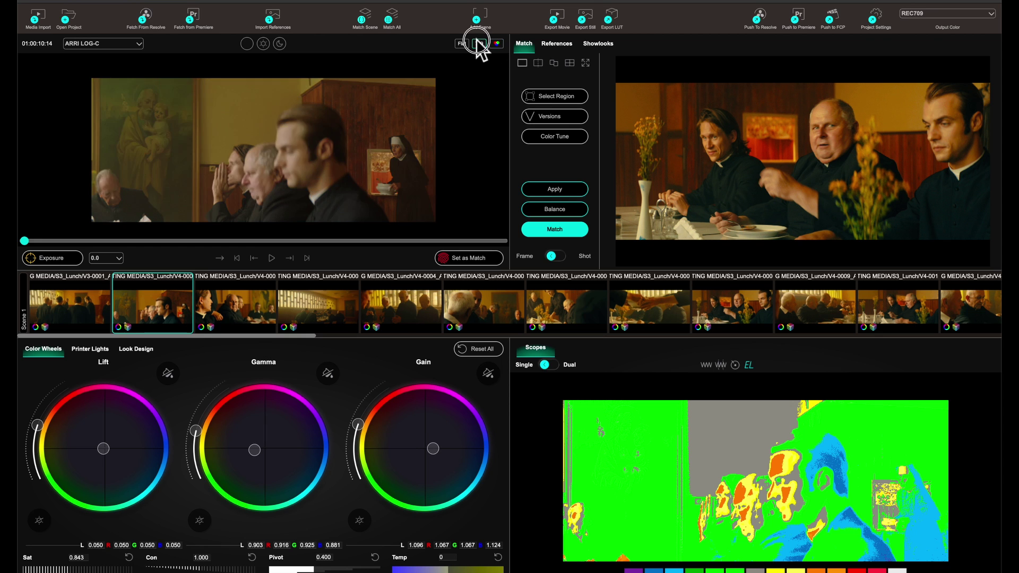
left_click(259, 321)
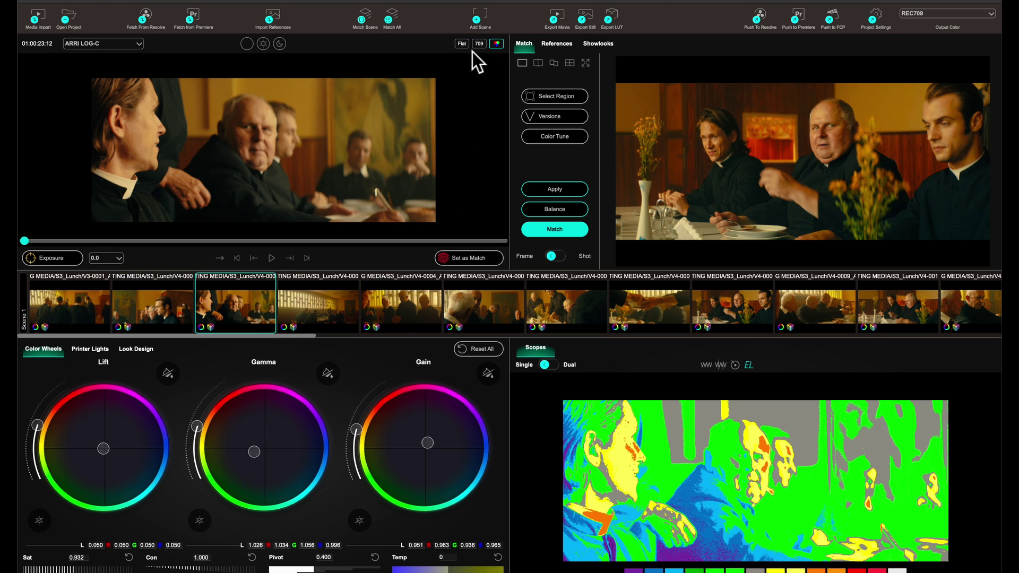
left_click(334, 320)
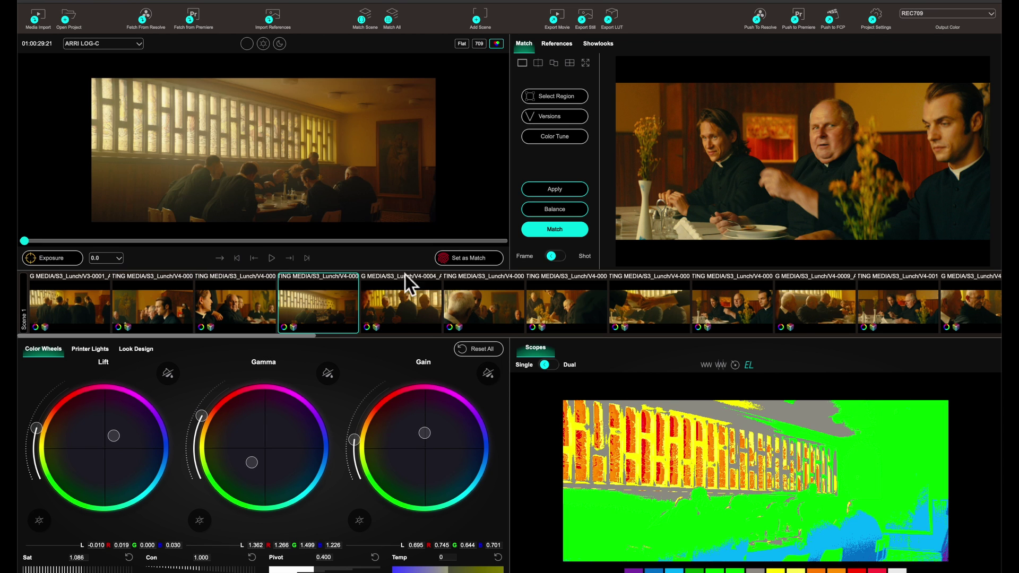
left_click(478, 43)
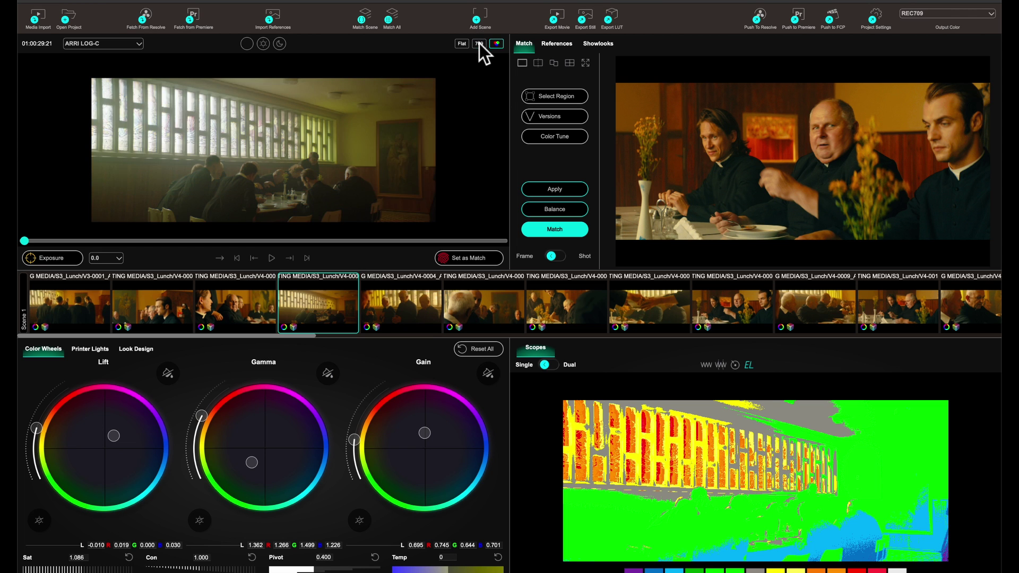
left_click(479, 43)
left_click(429, 304)
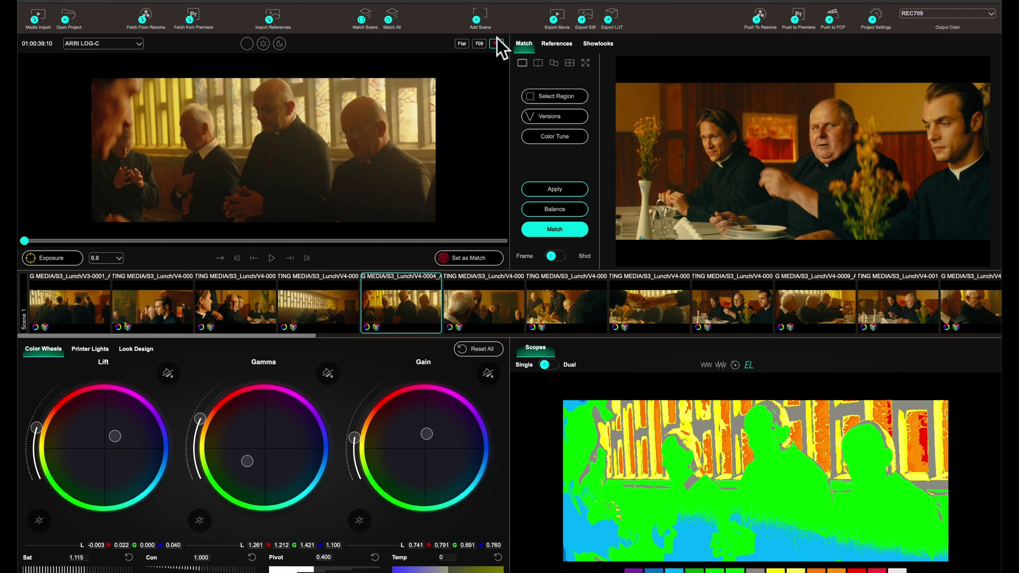
left_click(479, 43)
left_click(481, 43)
Step through the next matched shots in the strip up to clip V4-0009.
left_click(474, 310)
left_click(569, 306)
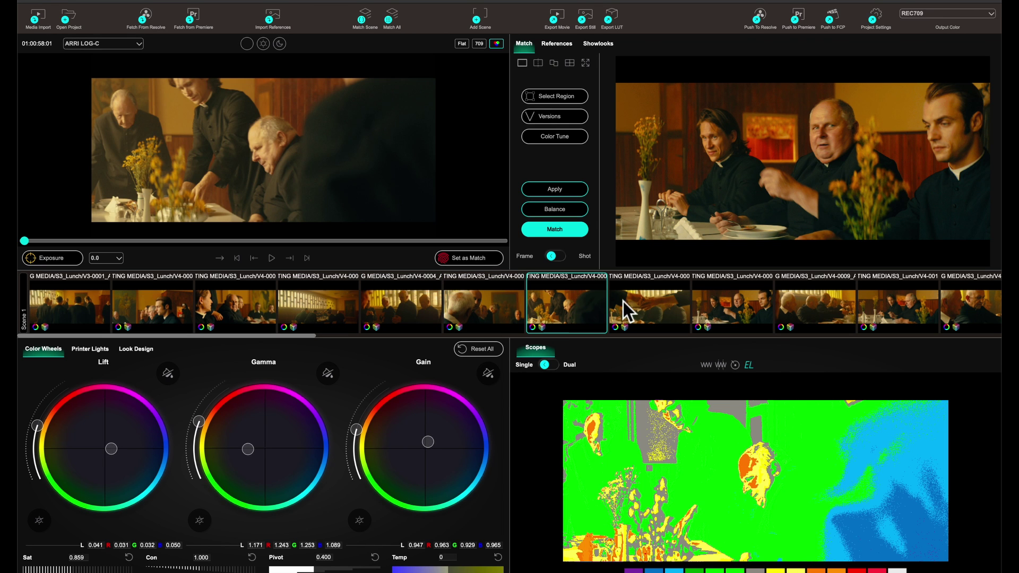
left_click(632, 302)
left_click(728, 308)
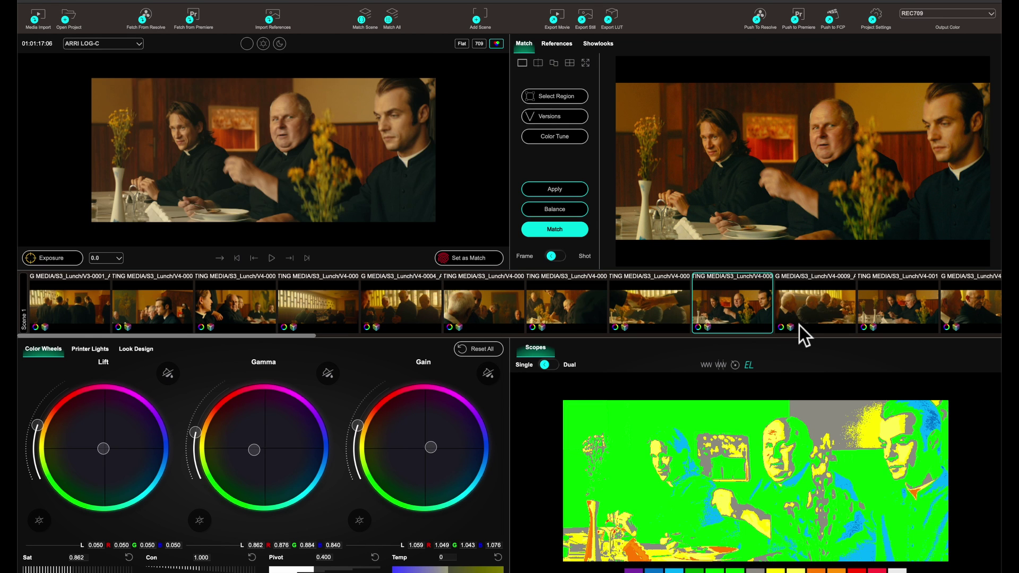
left_click(804, 312)
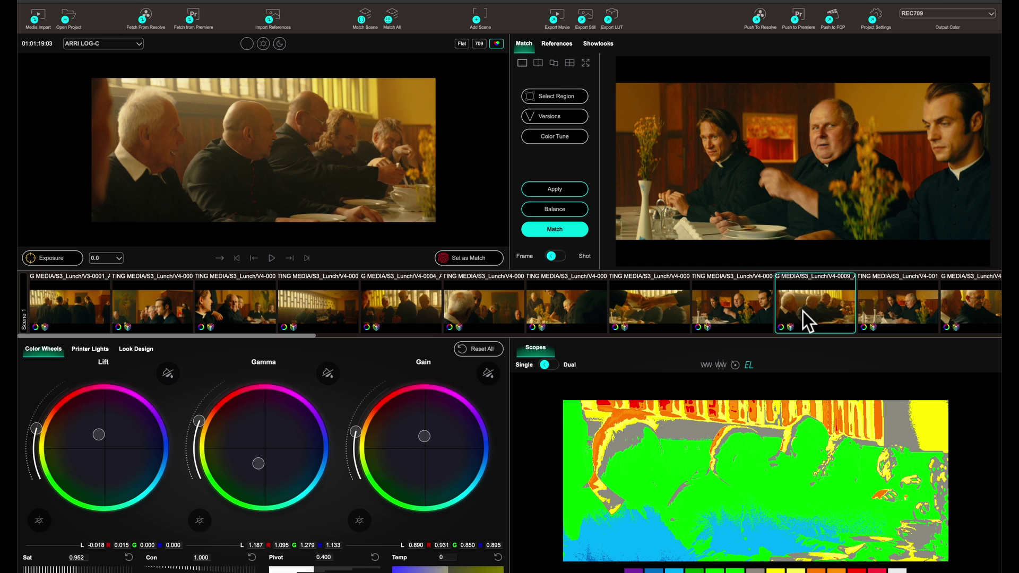
Step through matched shots from V4-0012 past V4-0015 to V4-0018 and beyond.
key("Right")
key("Right")
key("Right")
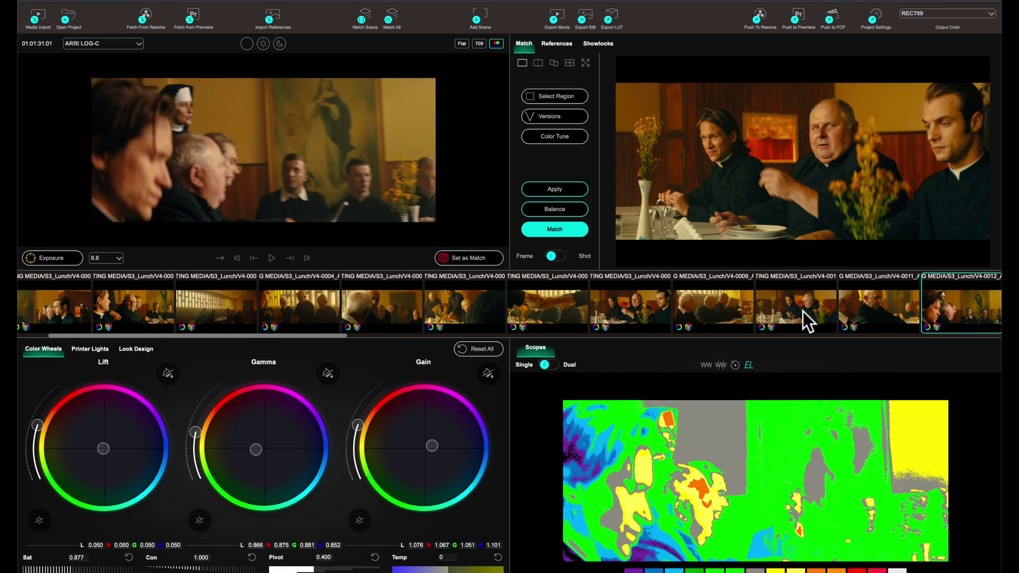
key("Right")
key("Right")
key("Right")
key("Right")
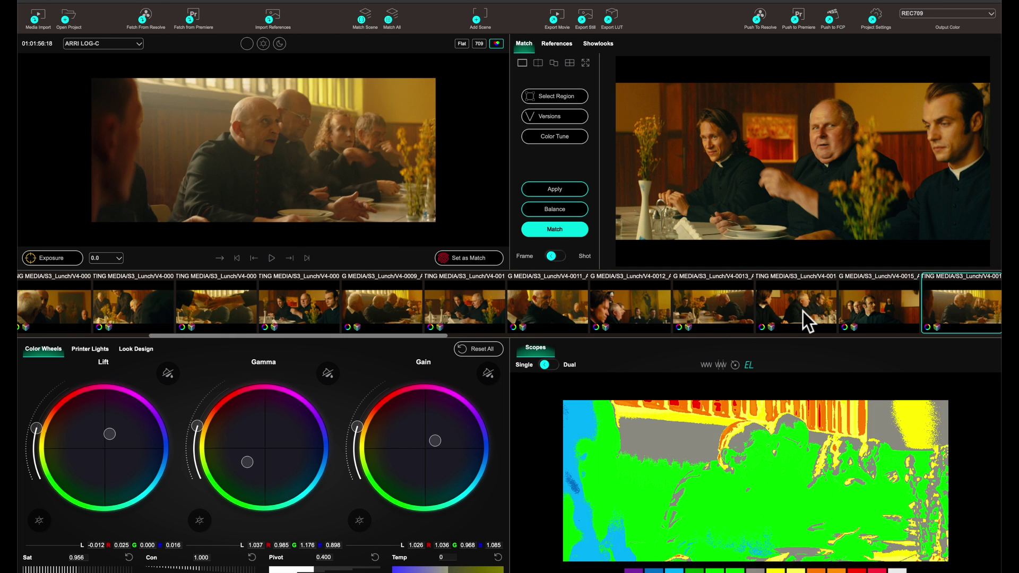
left_click(803, 311)
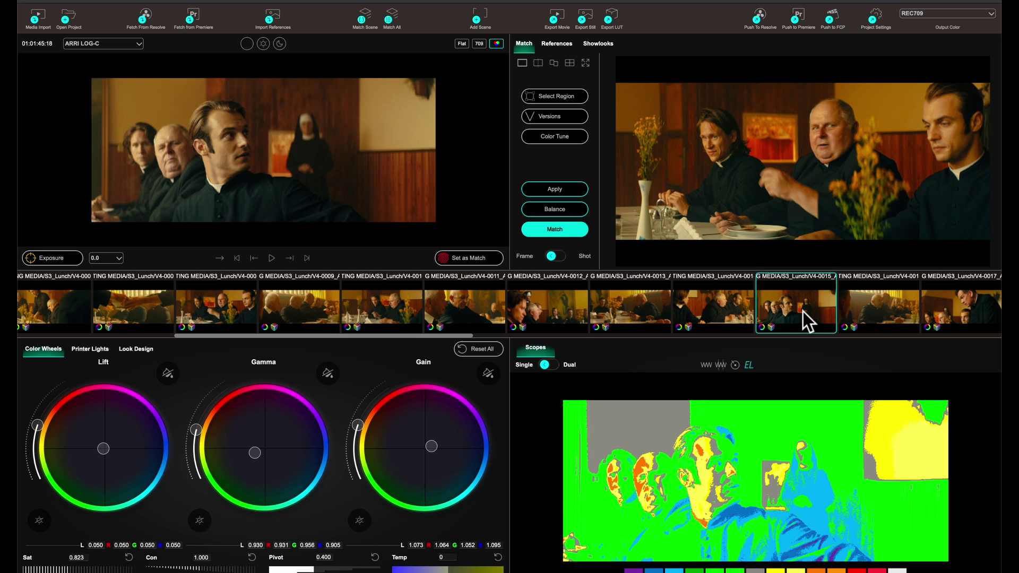
key("Left")
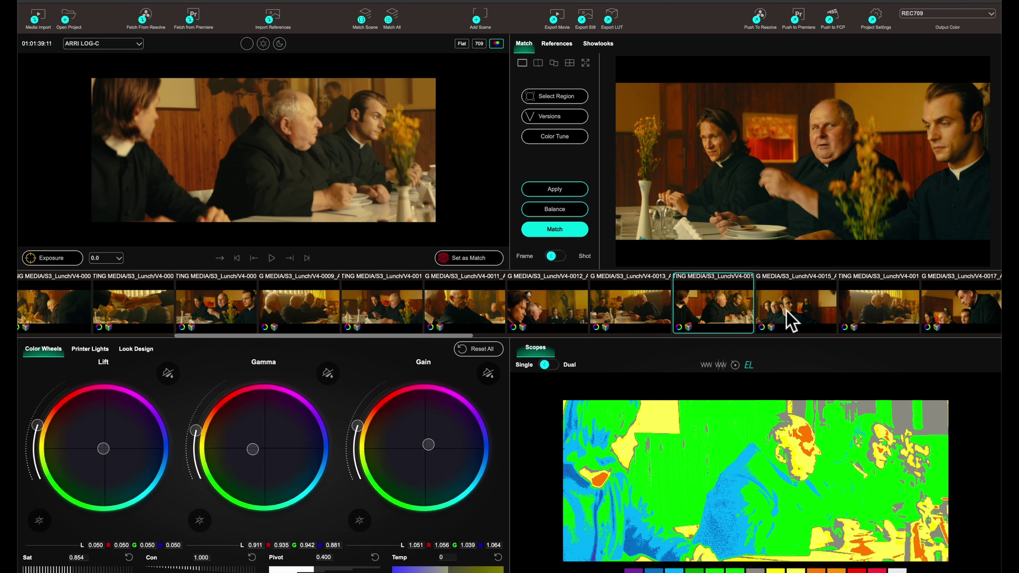
key("Right")
key("Right")
key("Right")
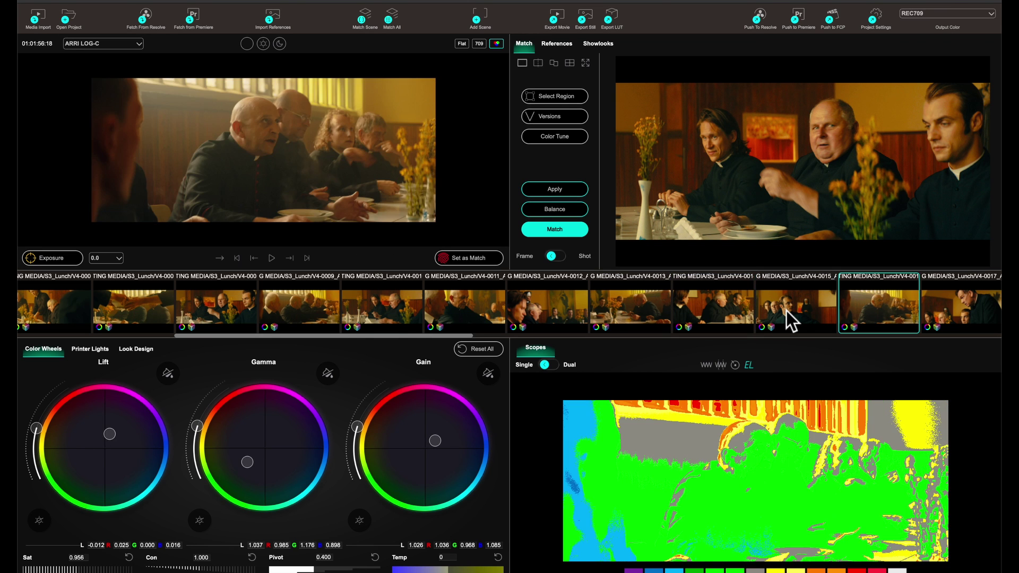
key("Left")
key("Right")
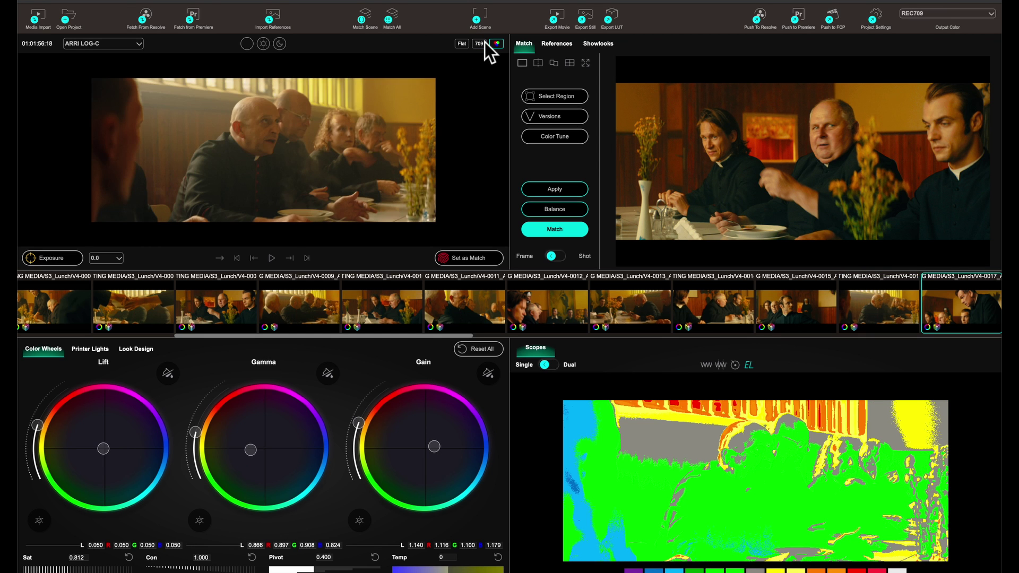
key("Right")
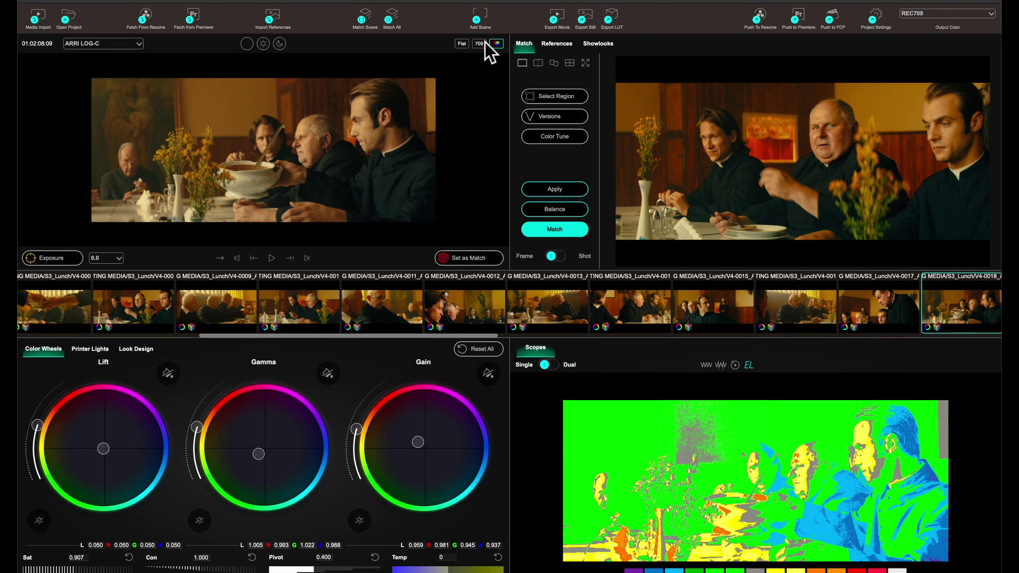
key("Right")
key("Right")
key("Right")
key("Right")
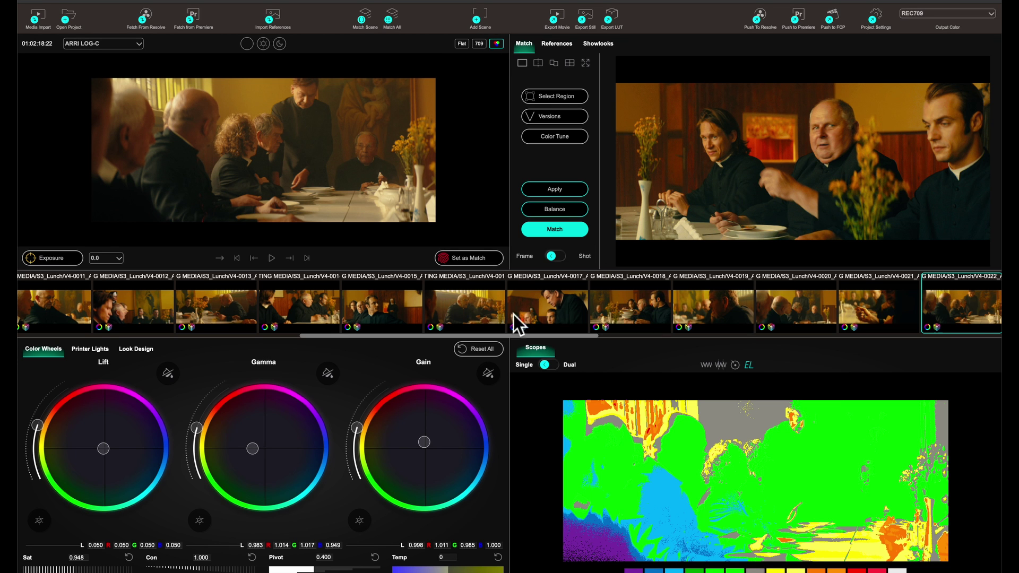
Scroll the strip right and review shots V4-0033 through the final V4-0038.
scroll(587, 333, "right", 15)
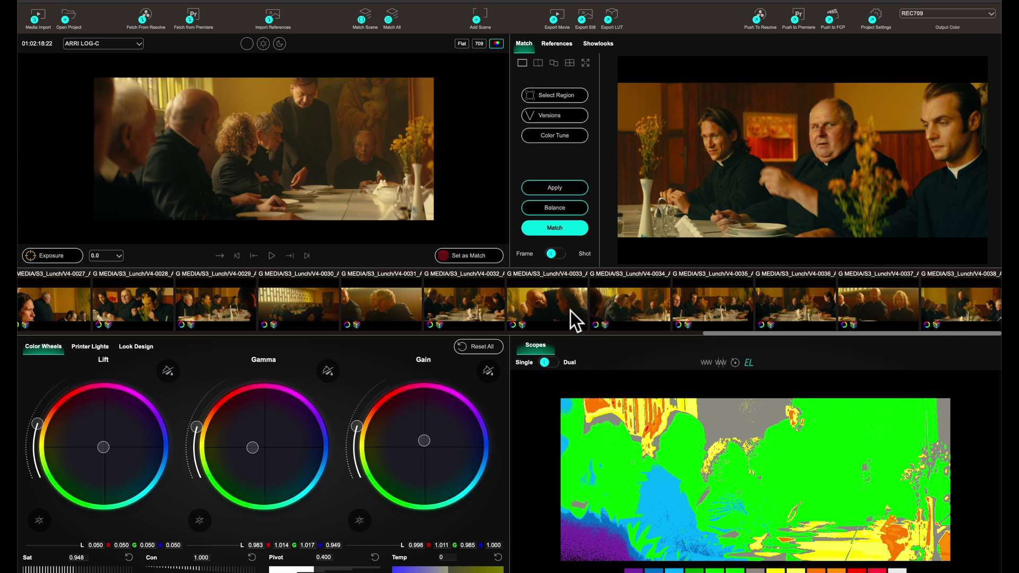
left_click(571, 311)
key("Right")
key("Right")
key("Right")
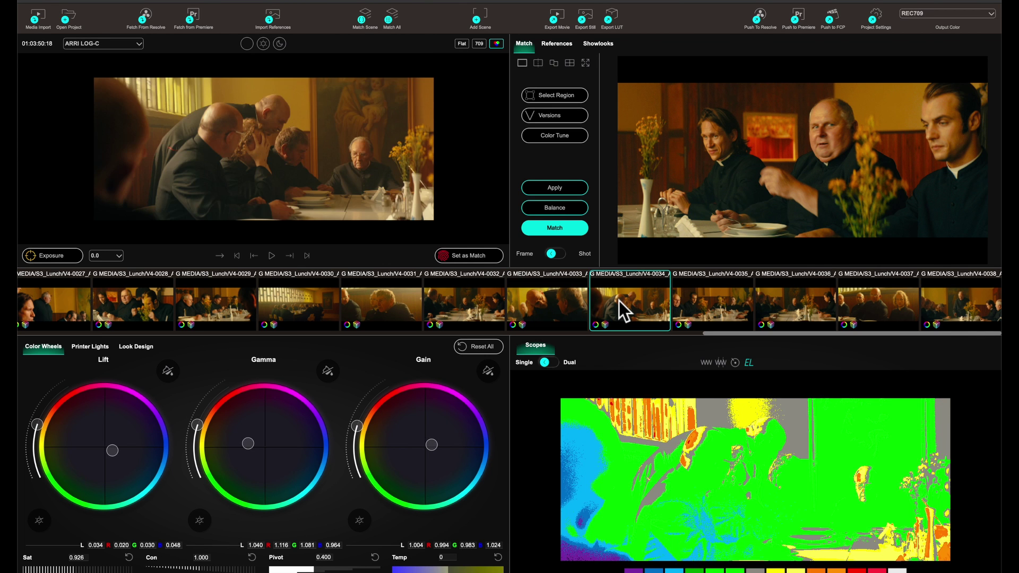
key("Right")
key("Right")
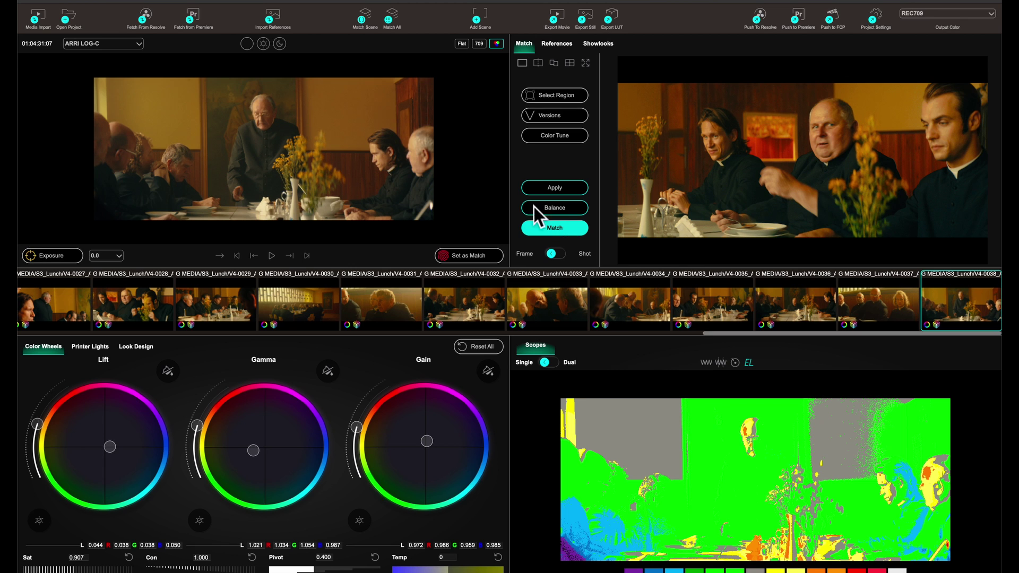
Push the matched grades to Resolve, discarding unsaved changes, and confirm the sync finished.
left_click(762, 17)
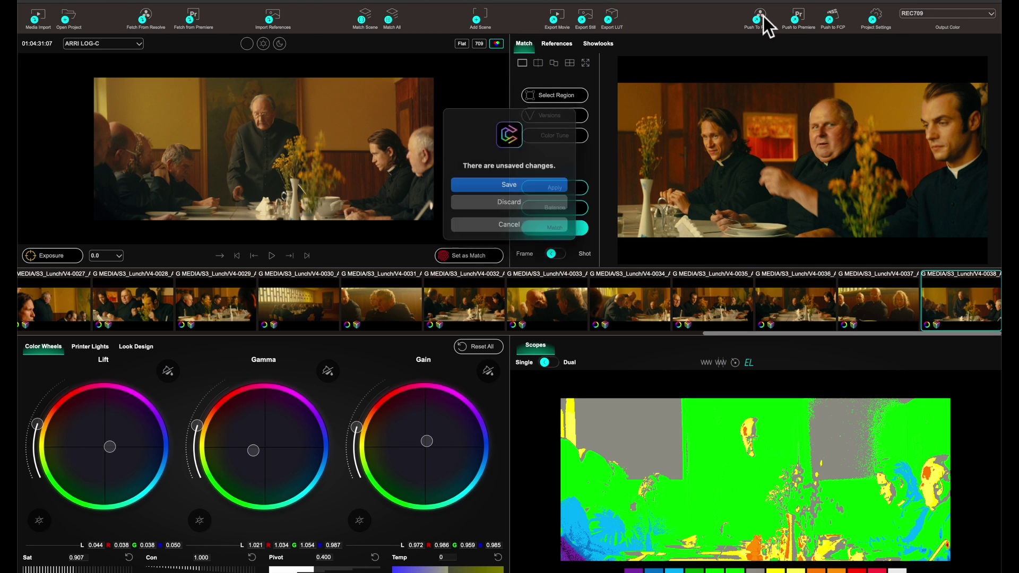
left_click(520, 200)
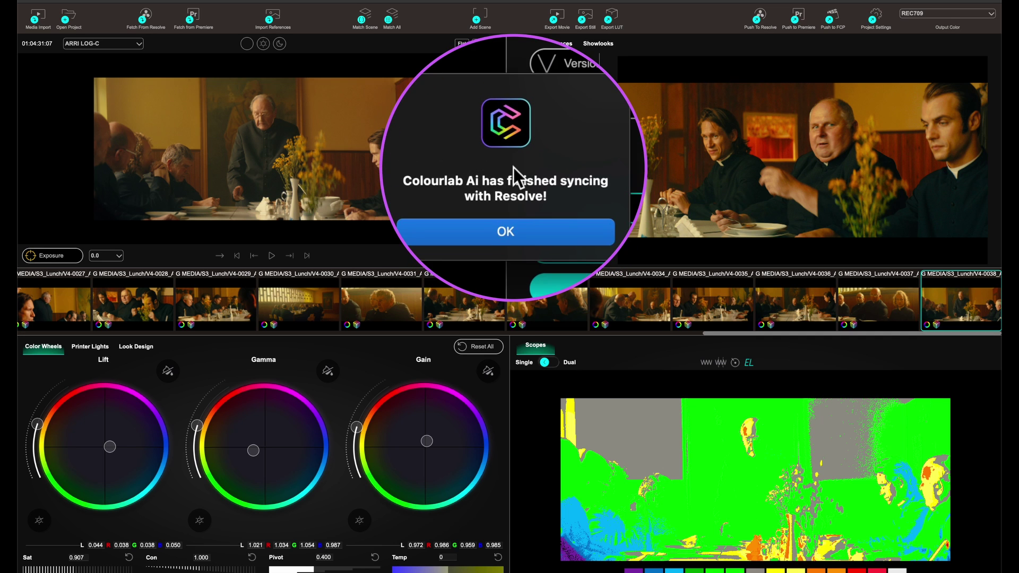
left_click(524, 200)
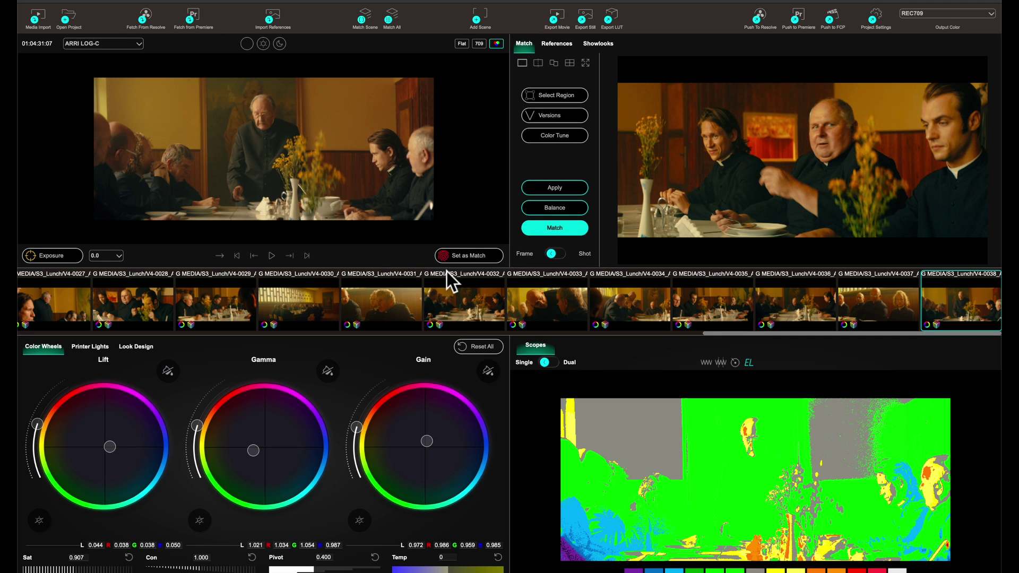
key("super+Tab")
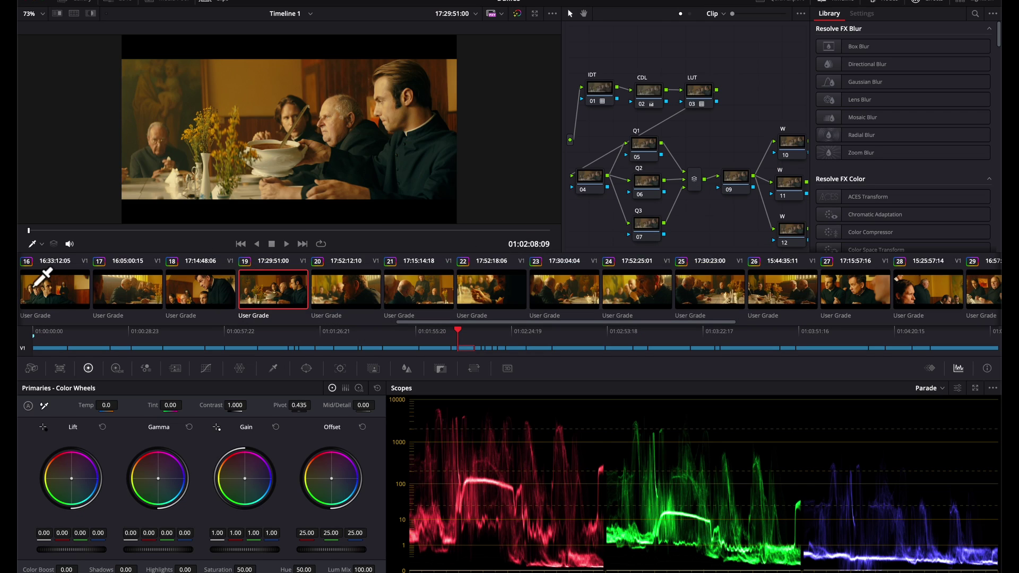
In Resolve, play clips 16–19 and close the Effects Library to inspect the full node tree.
left_click(39, 293)
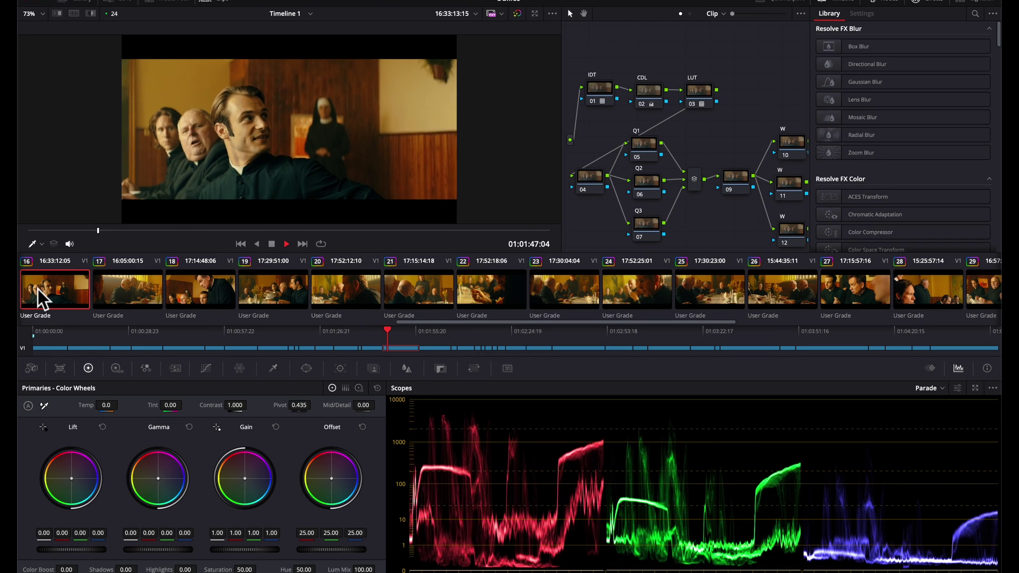
key("Down")
key("space")
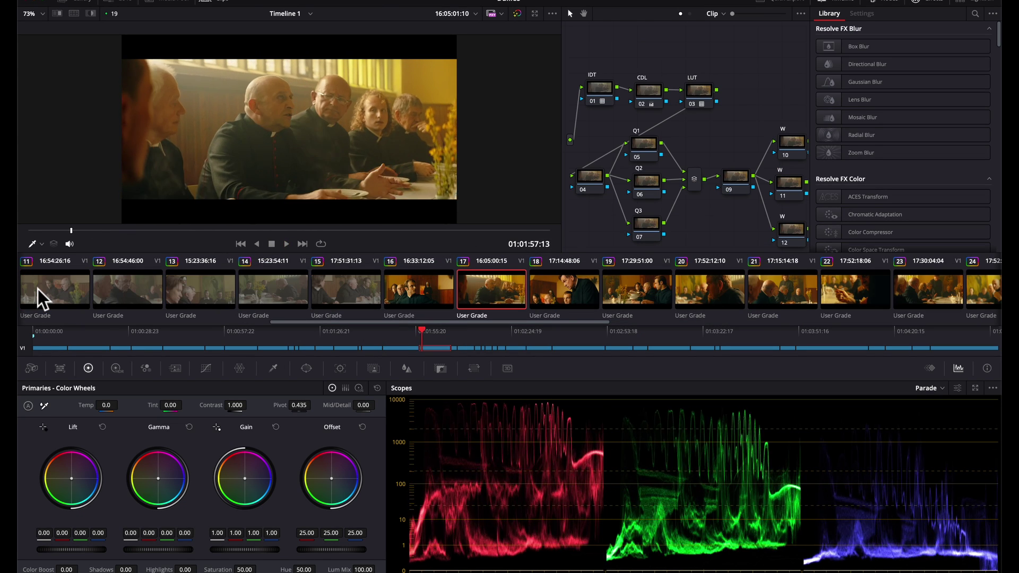
key("Down")
key("Down")
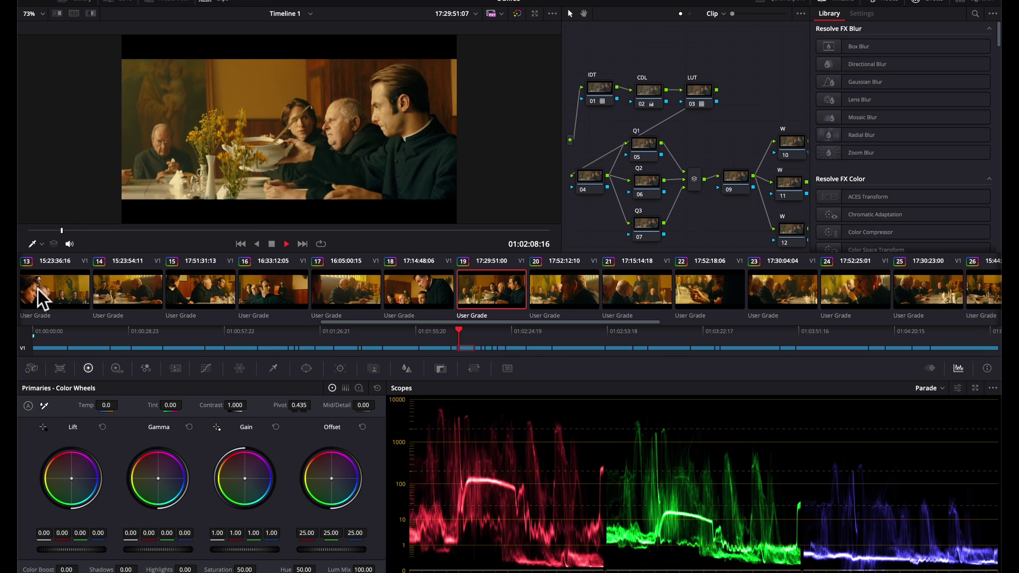
key("space")
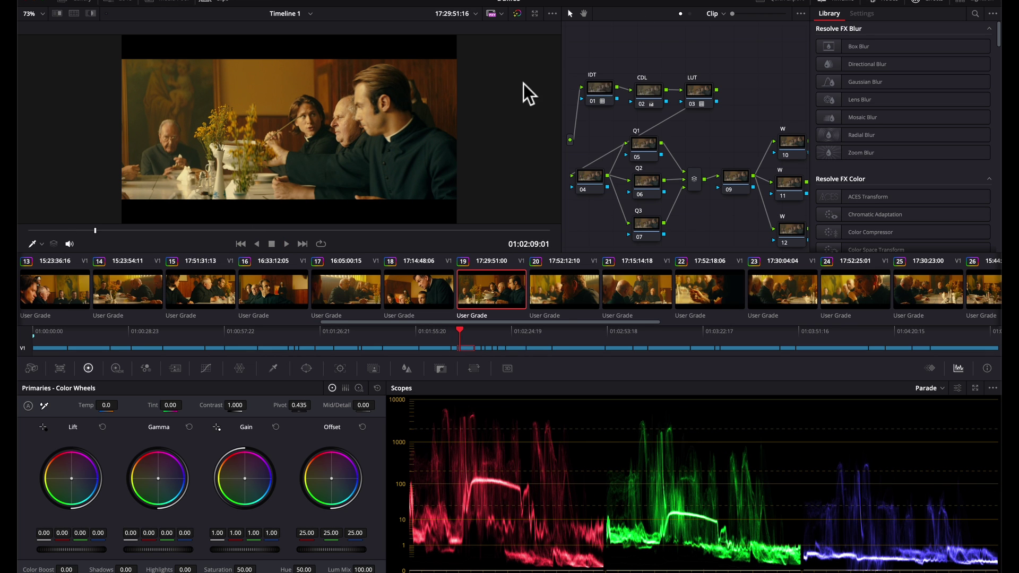
left_click(936, 1)
scroll(898, 142, "down", 2)
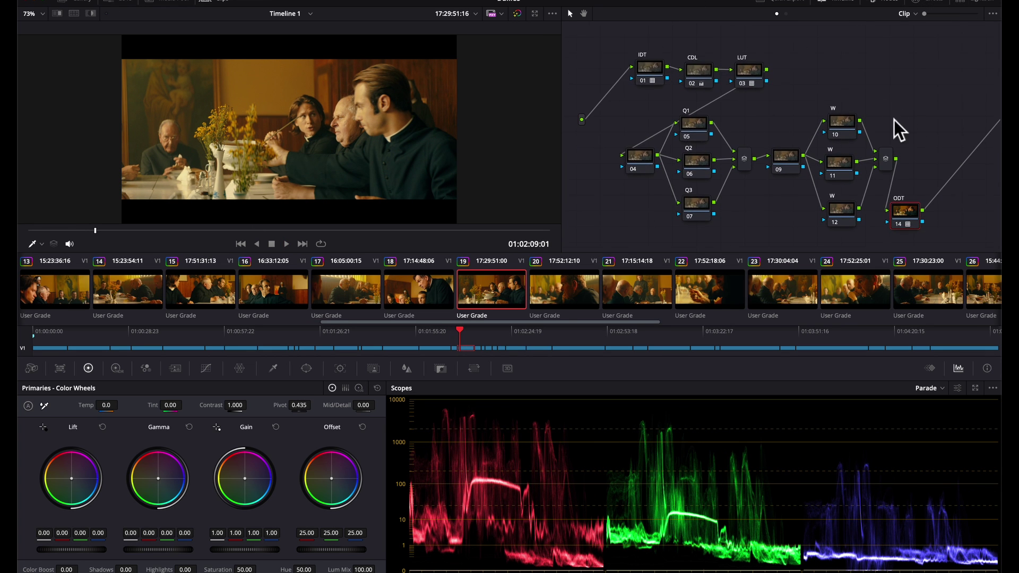
scroll(751, 69, "up", 2)
key("super+Tab")
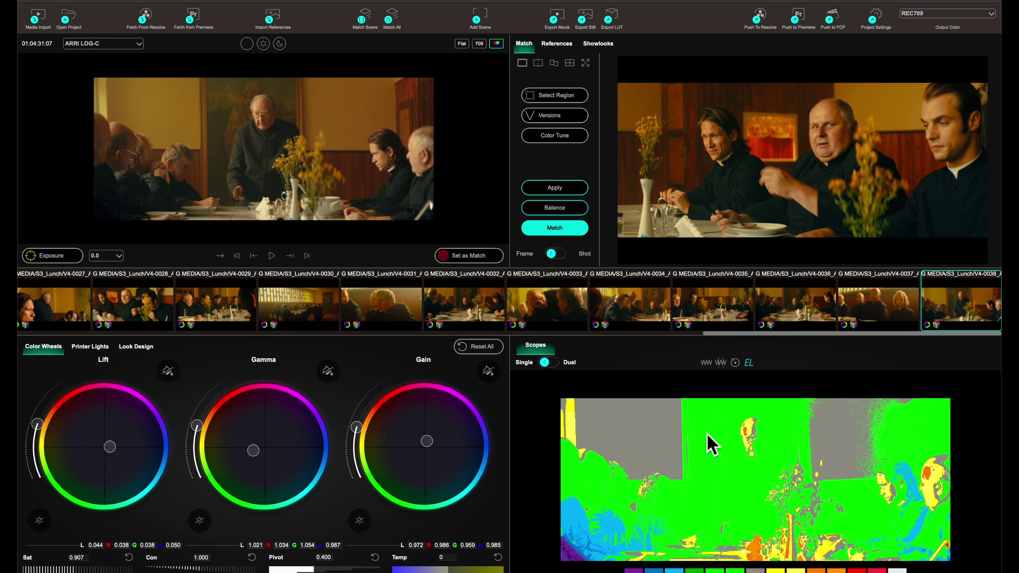
Switch the scope for clip V4-0038 to the vectorscope, then to the RGB parade waveform.
left_click(734, 362)
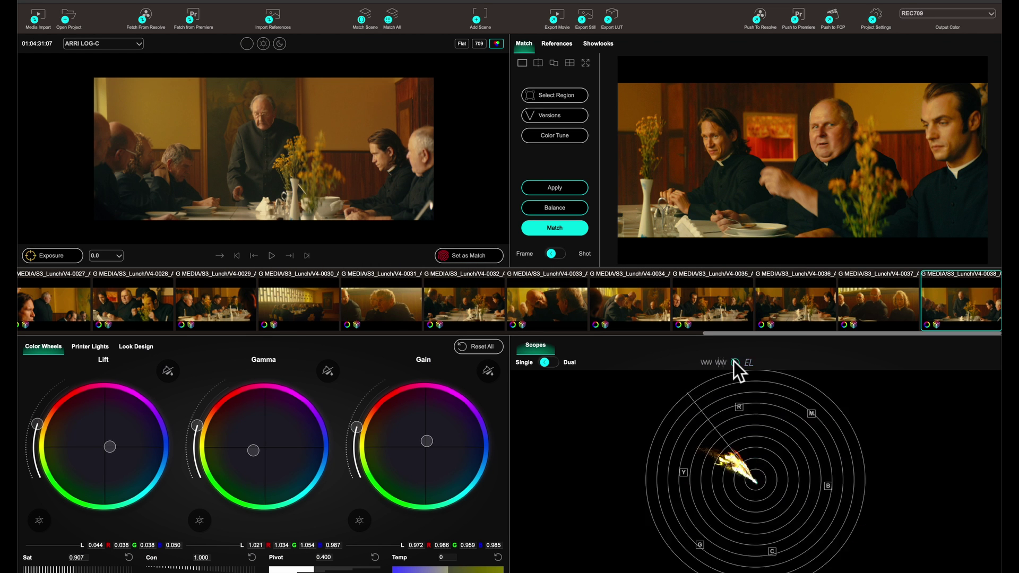
left_click(705, 363)
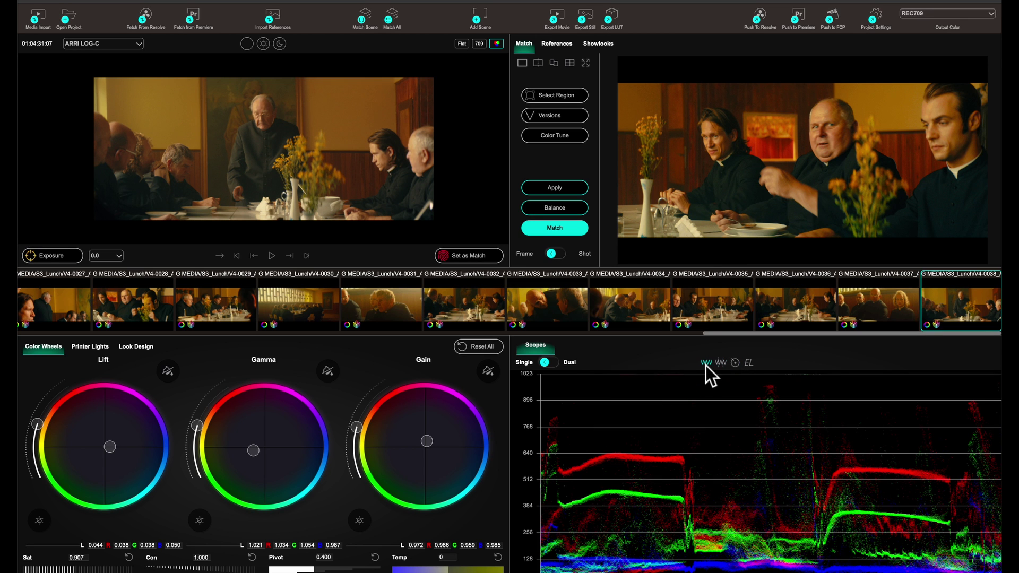